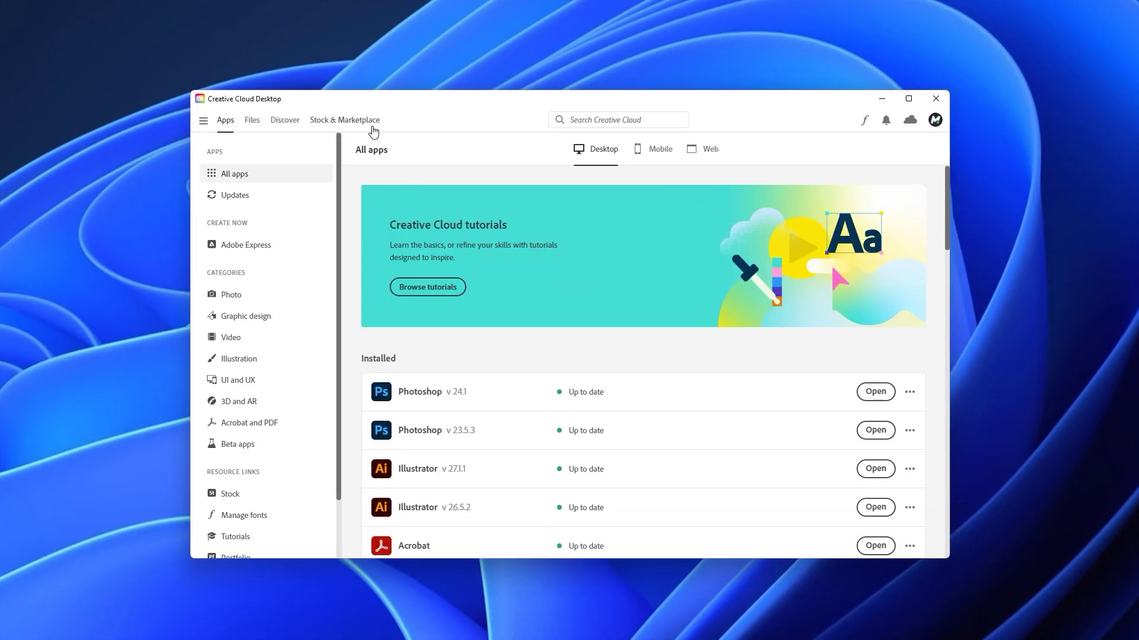
# - Search the Creative Cloud plugin marketplace for 'Motion Bro' and install it
pyautogui.click(373, 129)
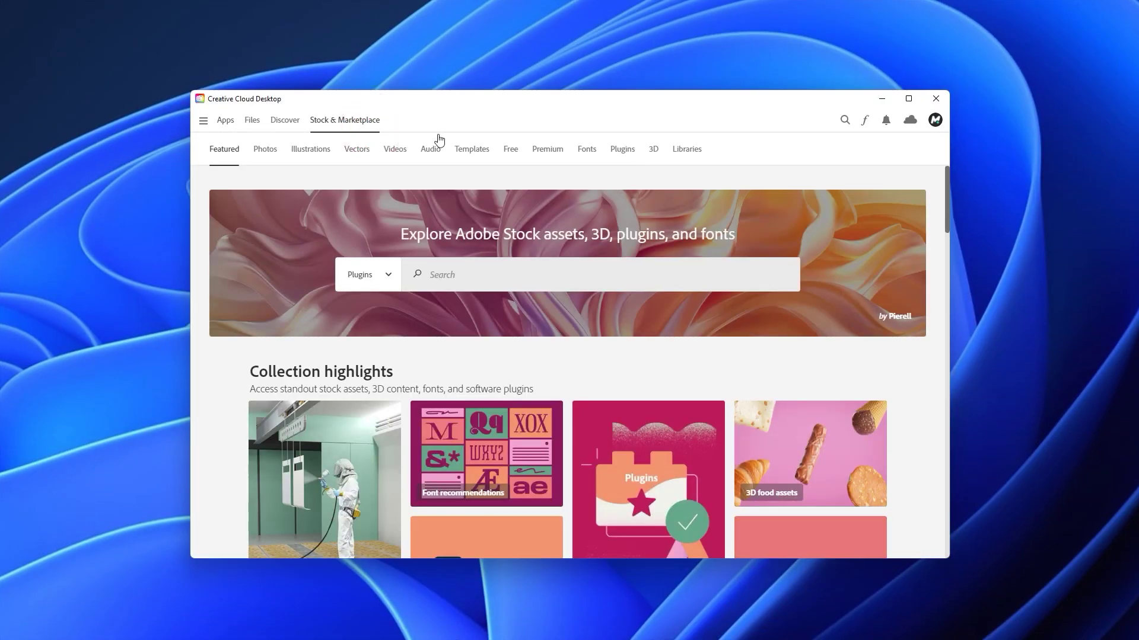
pyautogui.click(629, 155)
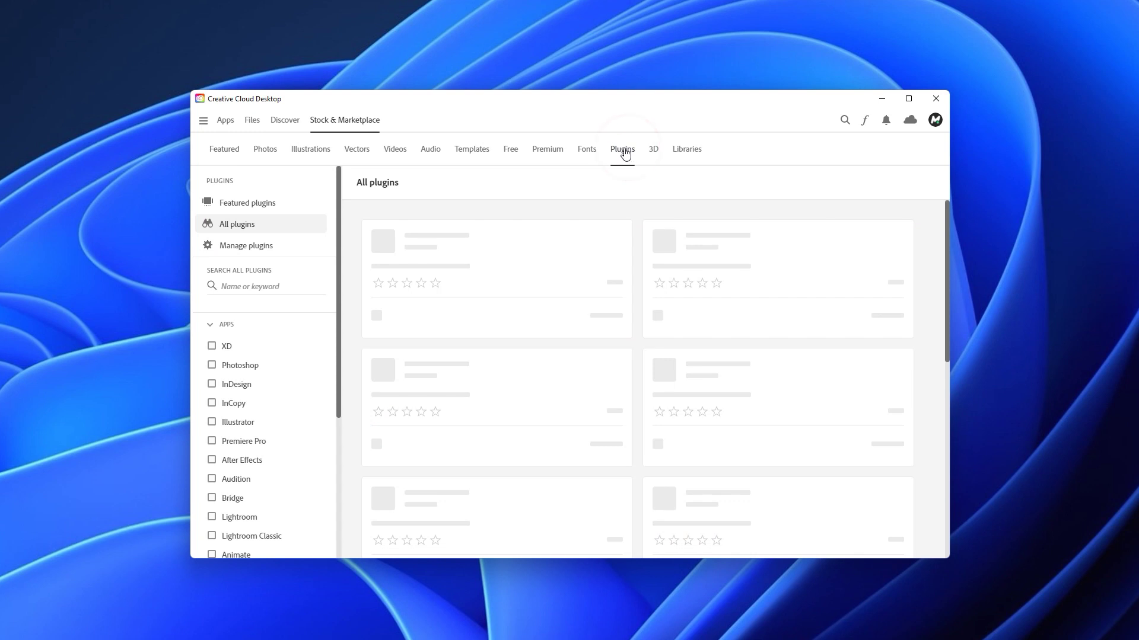
pyautogui.click(272, 280)
pyautogui.write('Motion Bro')
pyautogui.press('Return')
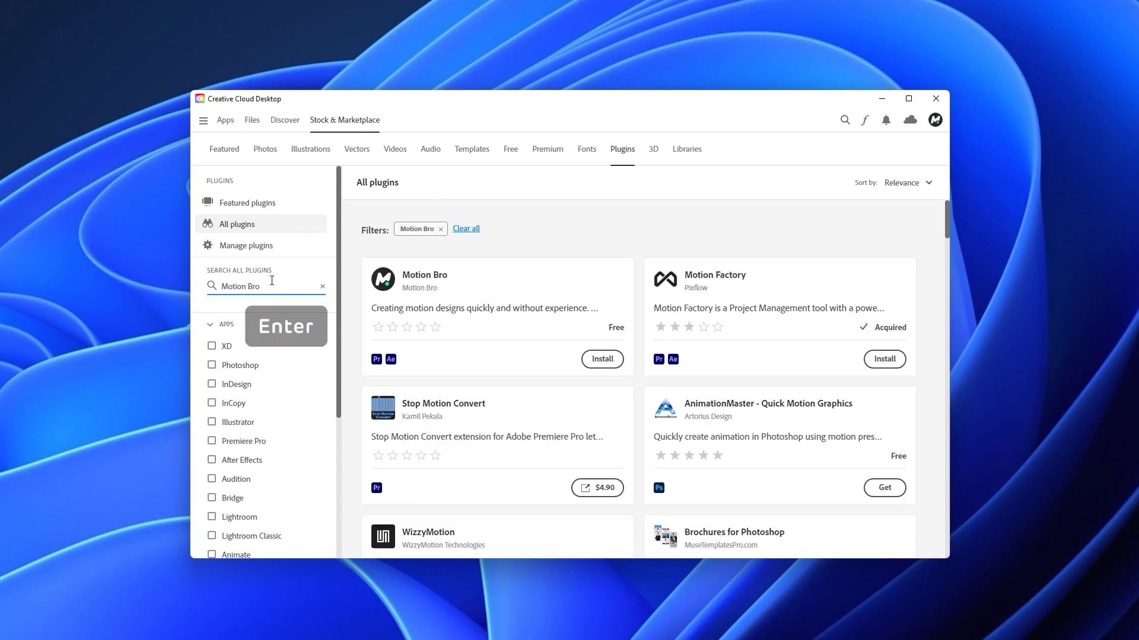
pyautogui.click(603, 365)
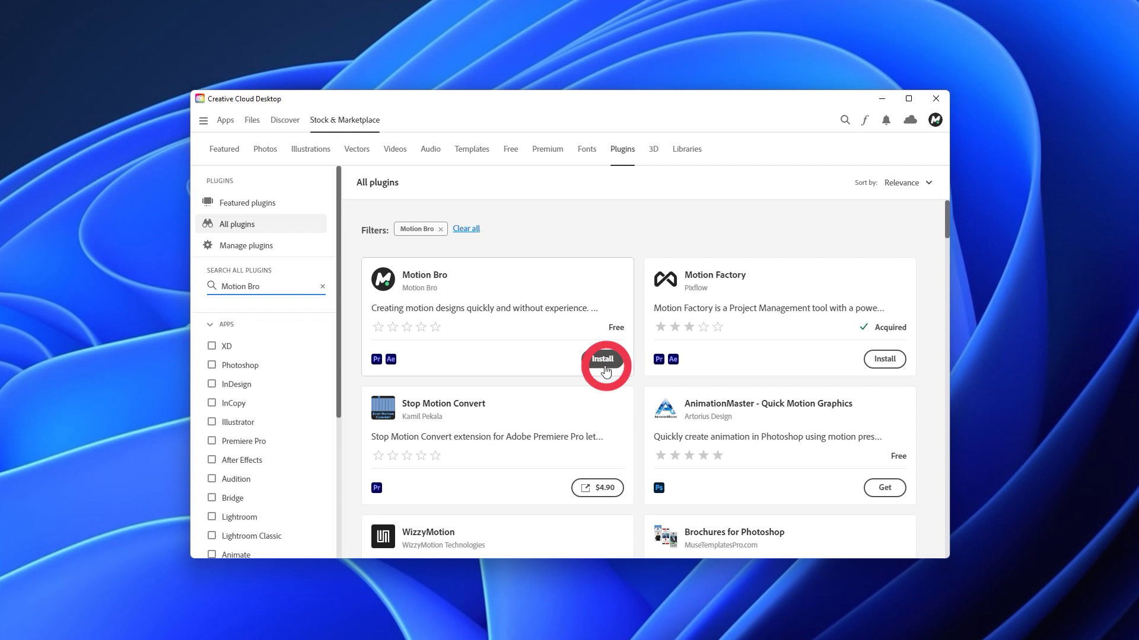
pyautogui.click(729, 409)
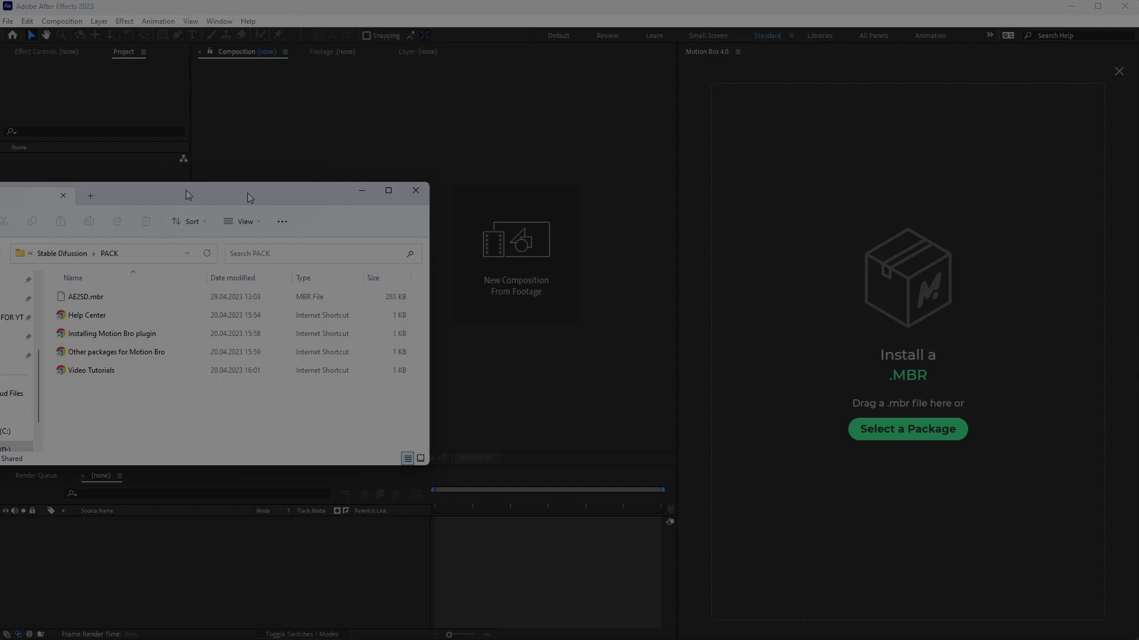
# - Install AE2SD.mbr from the PACK folder into Motion Bro and open the AE2SD preset pack
pyautogui.moveTo(248, 193); pyautogui.dragTo(380, 167)
pyautogui.moveTo(289, 277); pyautogui.dragTo(937, 321)
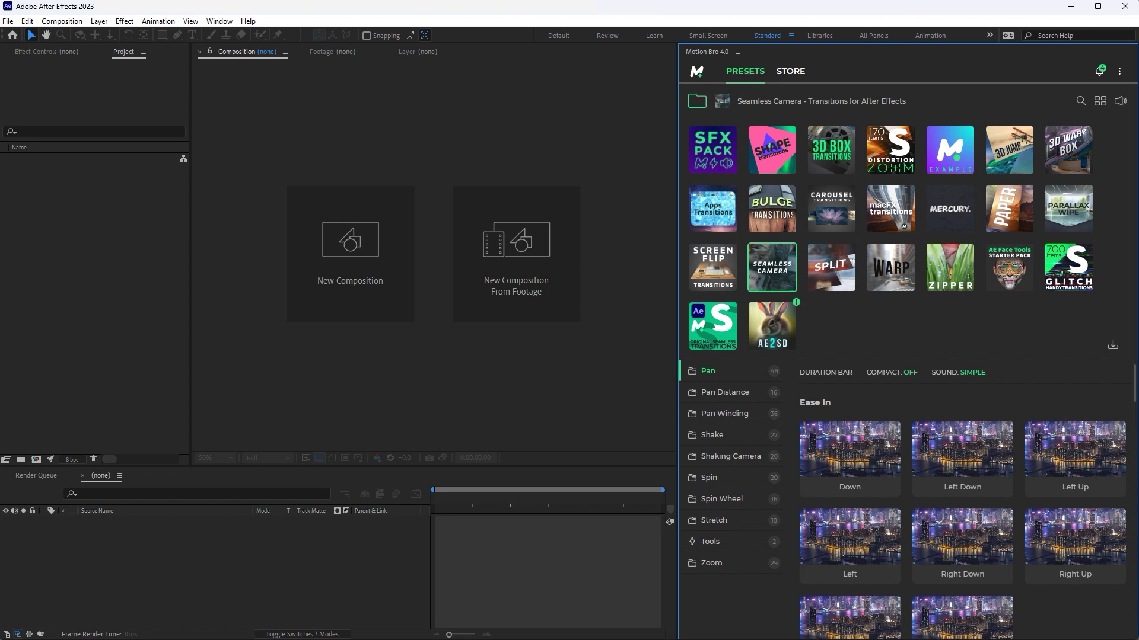
pyautogui.click(776, 323)
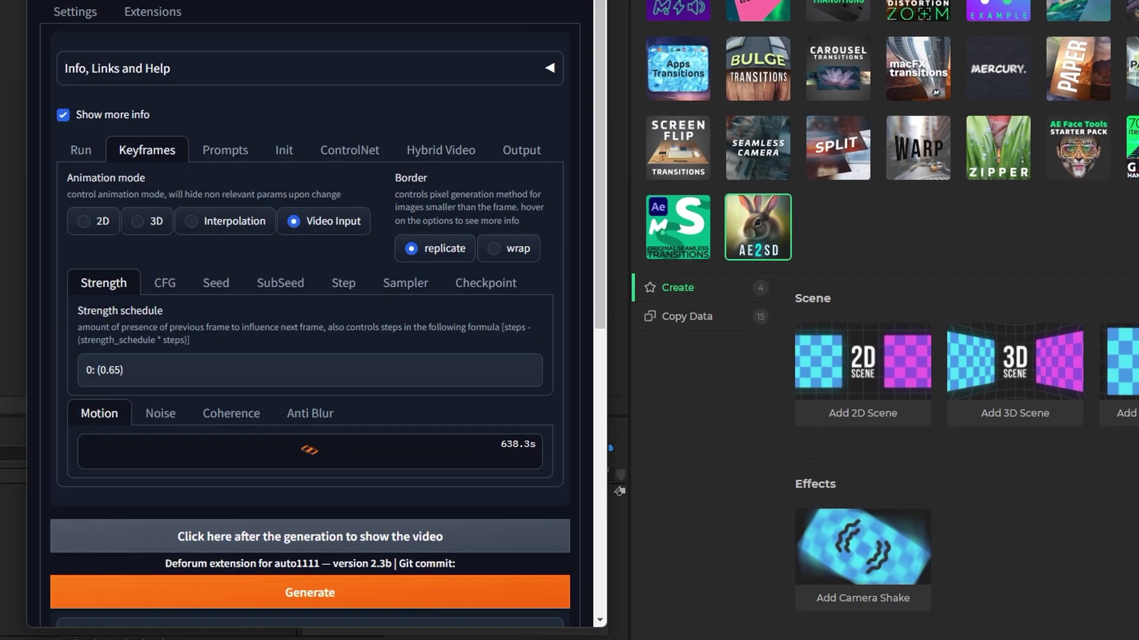
# - Switch Deforum's animation mode to 3D and check its width/height, output FPS and max frames settings
pyautogui.moveTo(873, 419)
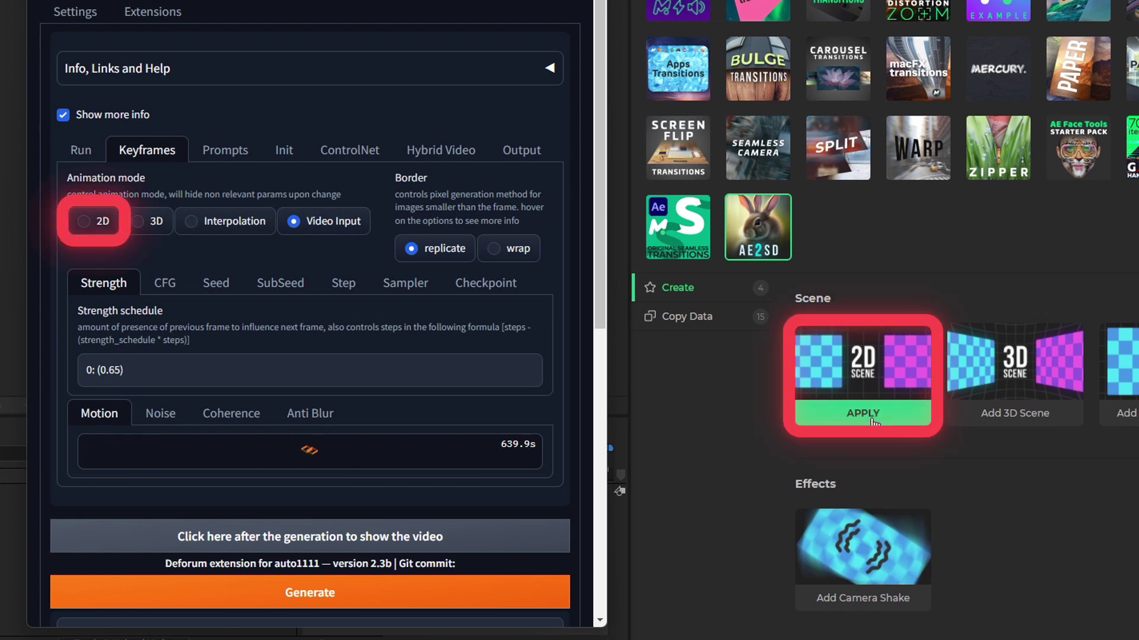
pyautogui.click(103, 222)
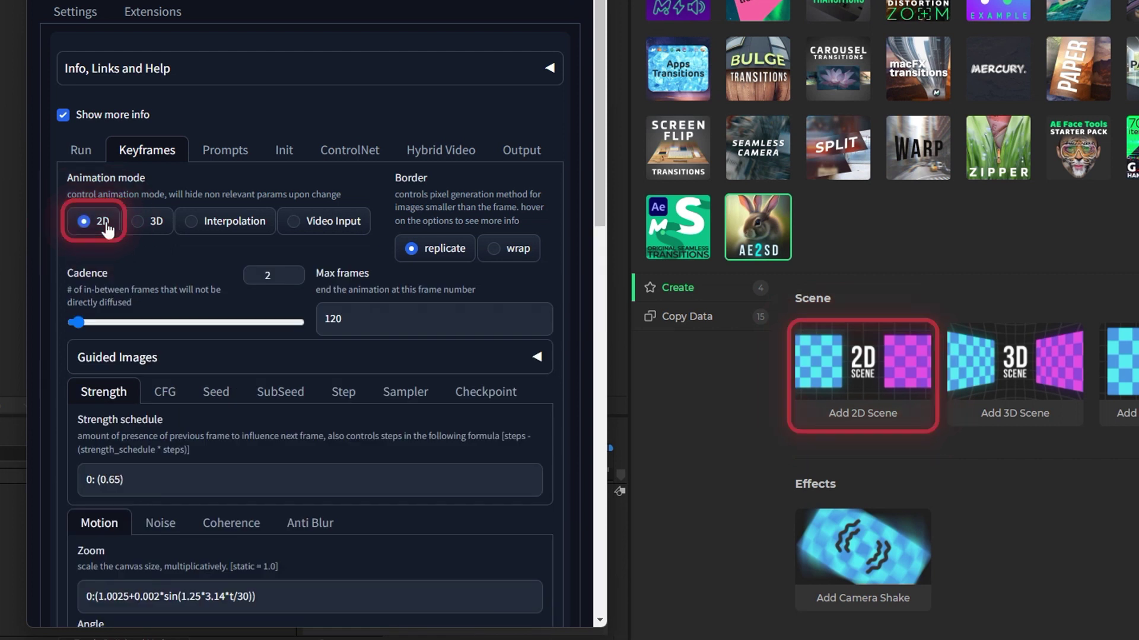
pyautogui.click(153, 225)
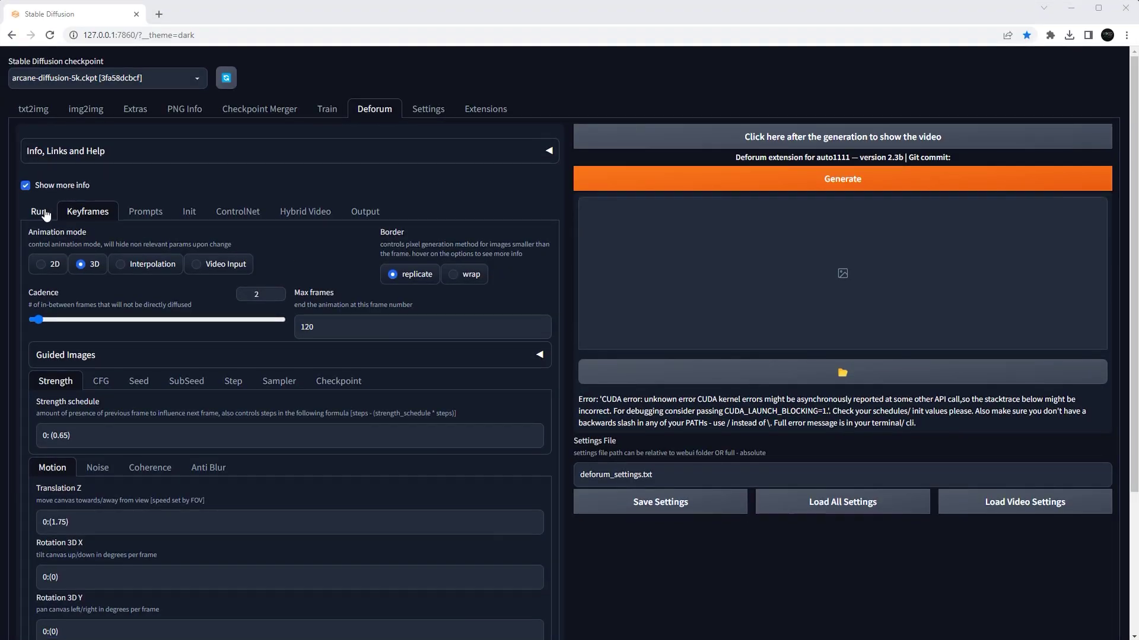
pyautogui.click(39, 211)
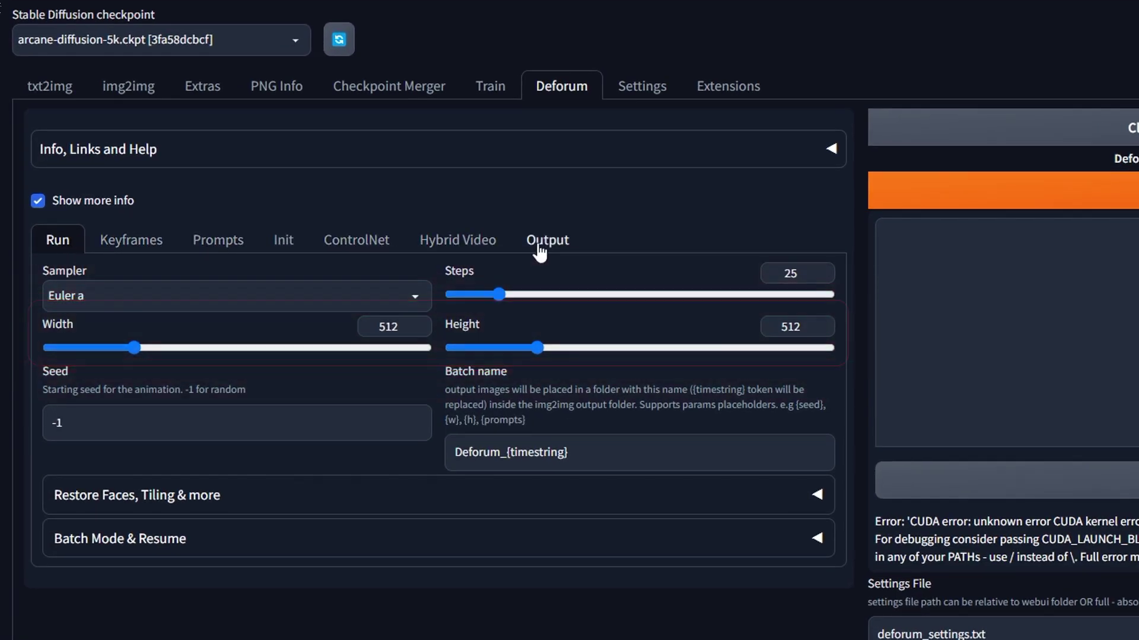
pyautogui.click(546, 243)
pyautogui.click(151, 241)
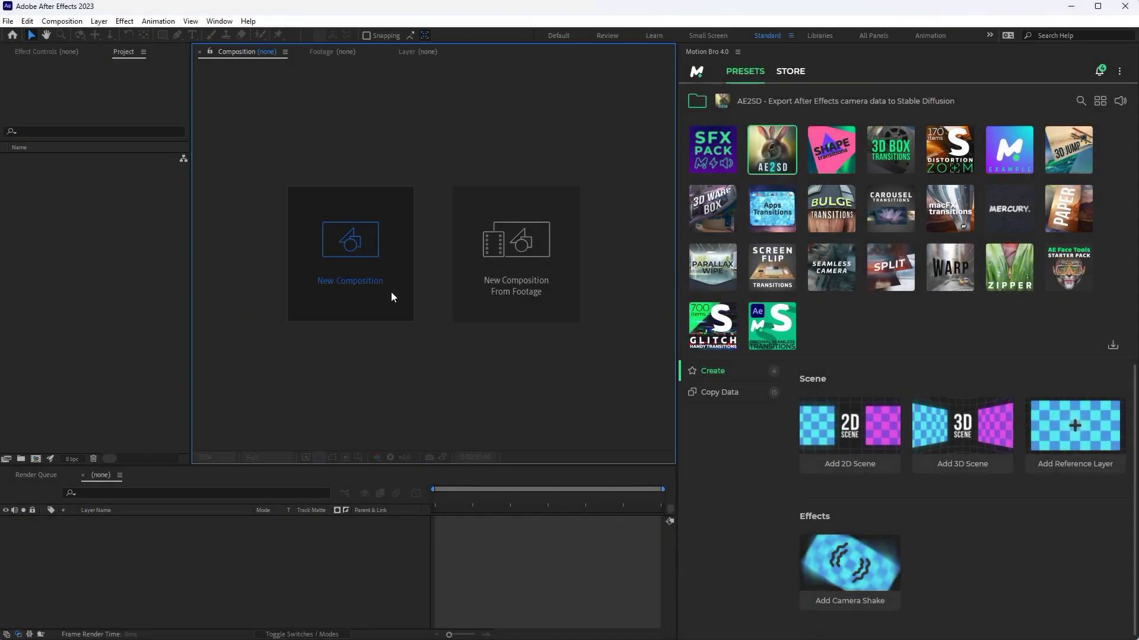
# - Create a 512×512, 15 fps composition named '3D MODE' and add the AE2SD 3D scene
pyautogui.click(392, 294)
pyautogui.write('3D MODE')
pyautogui.press('Tab')
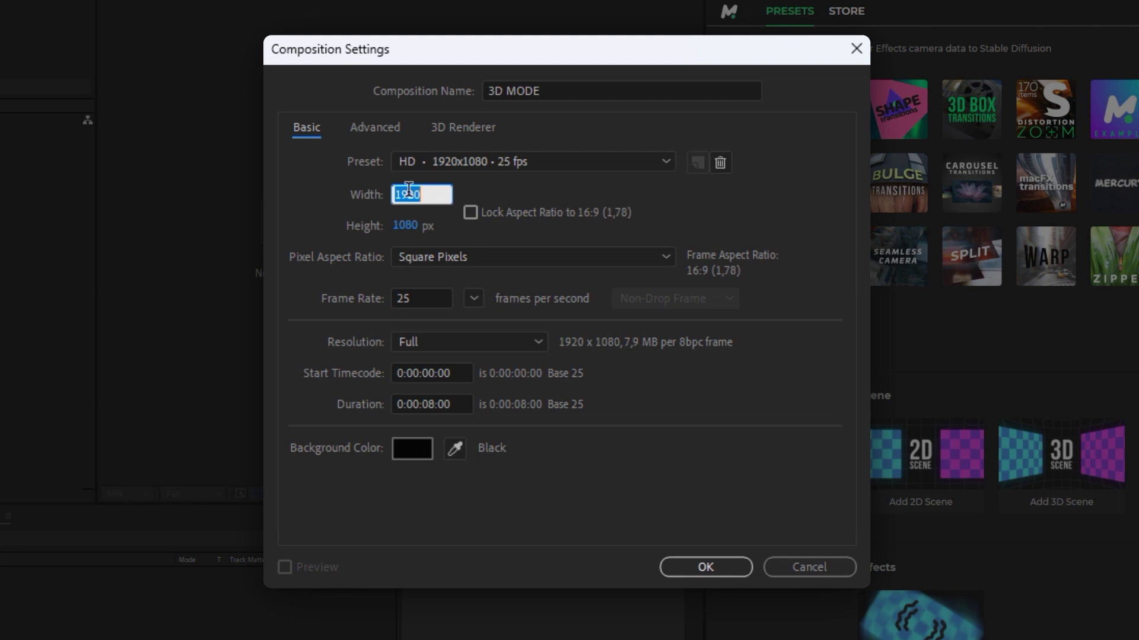
pyautogui.write('512')
pyautogui.press('Tab')
pyautogui.write('512')
pyautogui.press('Tab')
pyautogui.write('15')
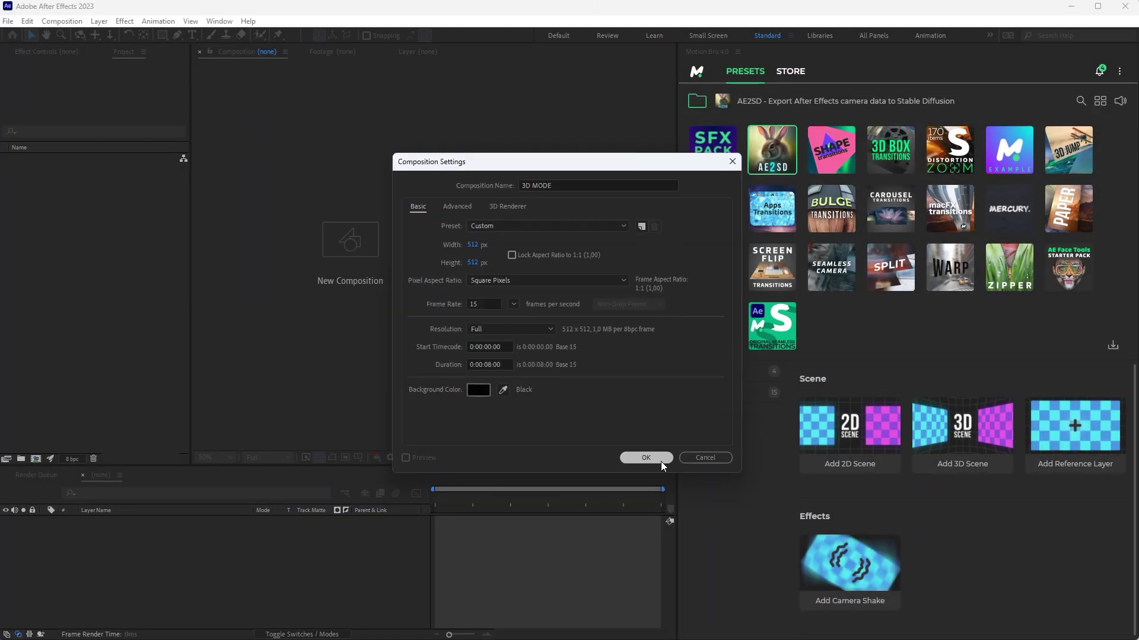
pyautogui.click(730, 569)
pyautogui.click(961, 464)
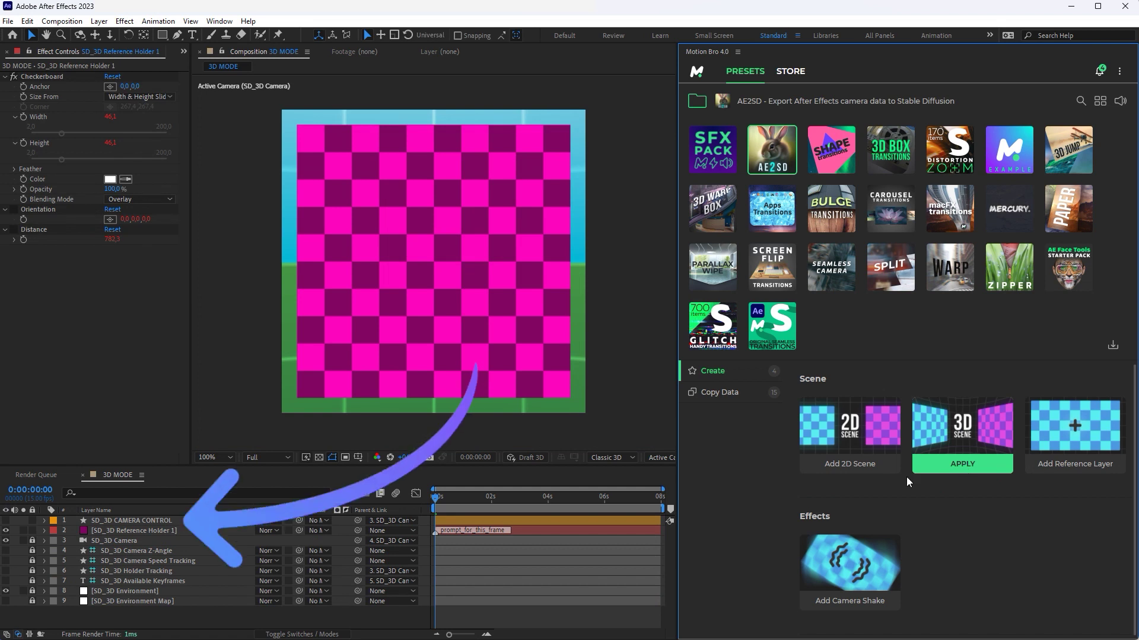
# - Keyframe SD_3D CAMERA CONTROL's Z Rotation from 0° to 90° over about one second
pyautogui.click(163, 522)
pyautogui.press('r')
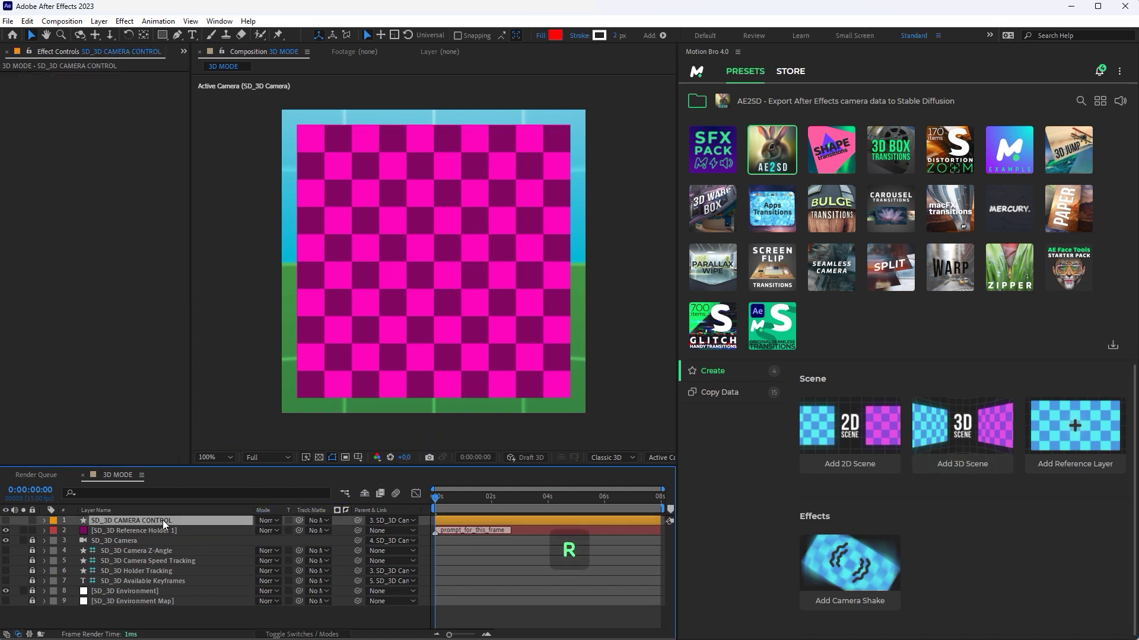
pyautogui.click(75, 561)
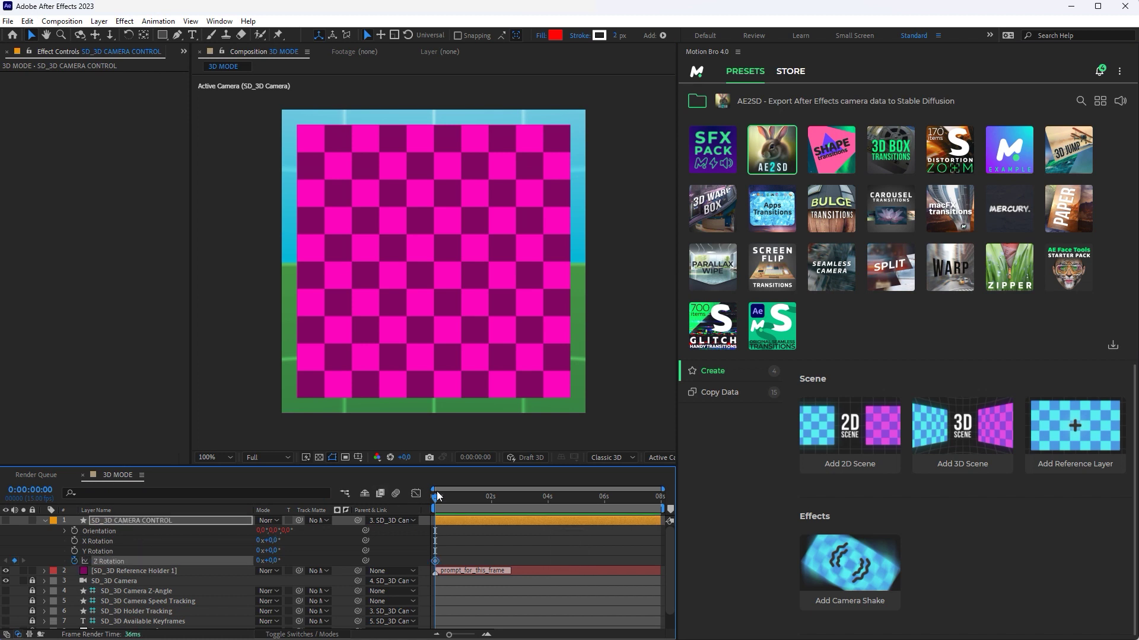
pyautogui.moveTo(438, 497); pyautogui.dragTo(476, 502)
pyautogui.moveTo(265, 561); pyautogui.dragTo(331, 557)
pyautogui.moveTo(480, 506)
pyautogui.mouseDown()
pyautogui.moveTo(436, 508)
pyautogui.moveTo(497, 510)
pyautogui.mouseUp()
# - Add X and Y Rotation keyframes to tilt and turn the camera, adding second and third reference layers
pyautogui.click(74, 540)
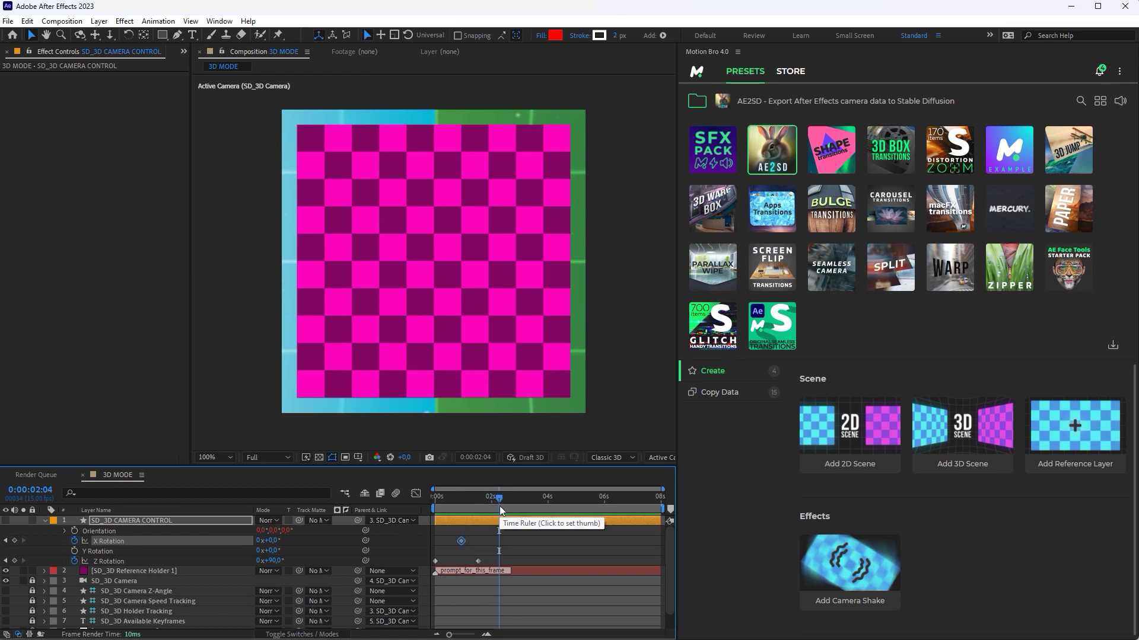
pyautogui.click(1069, 465)
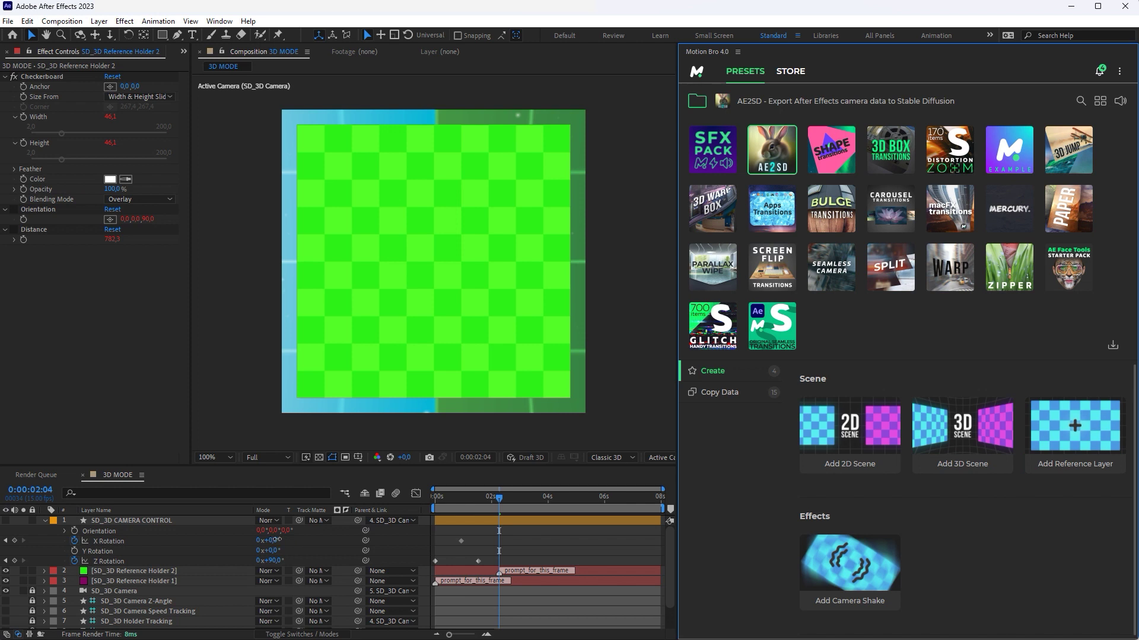
pyautogui.moveTo(269, 541); pyautogui.dragTo(783, 543)
pyautogui.moveTo(497, 501); pyautogui.dragTo(508, 504)
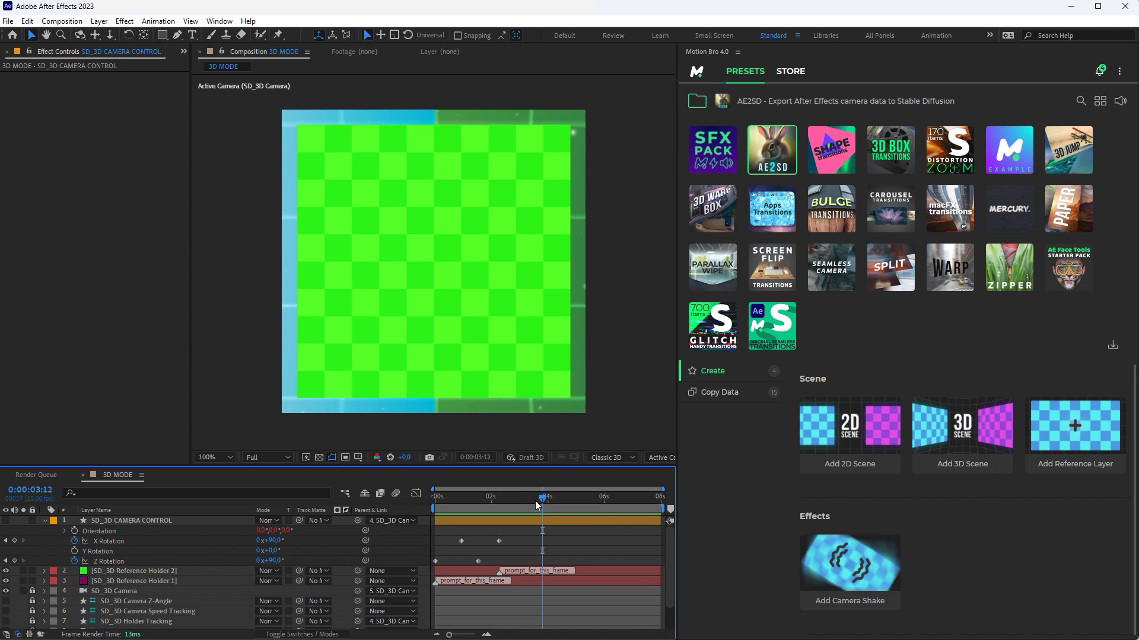
pyautogui.click(74, 551)
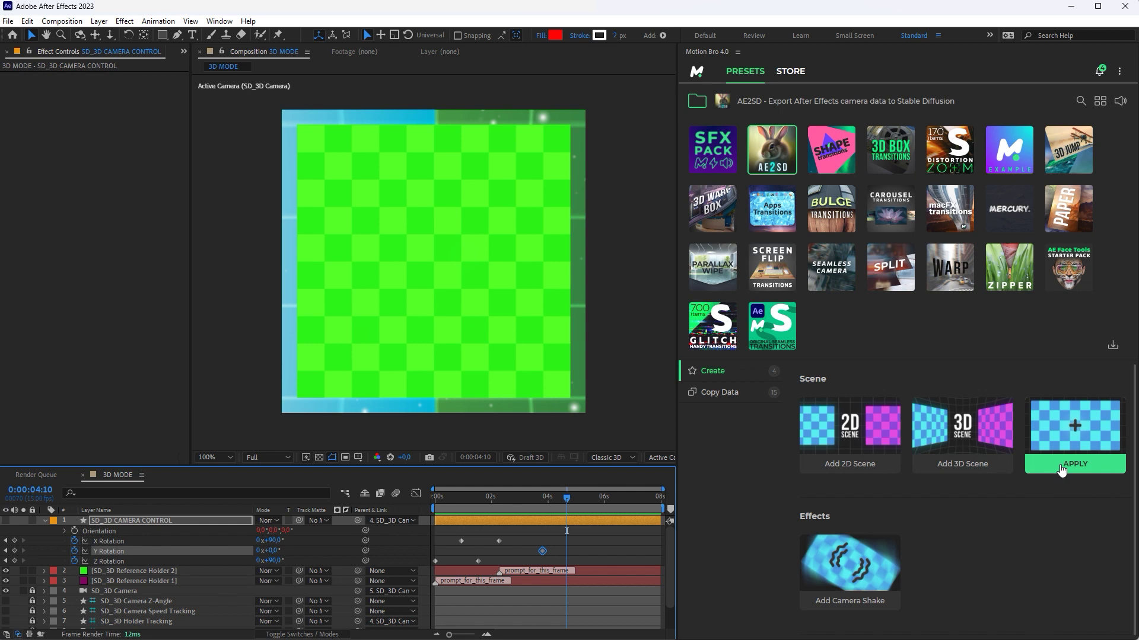
pyautogui.click(1061, 469)
pyautogui.moveTo(268, 551); pyautogui.dragTo(232, 551)
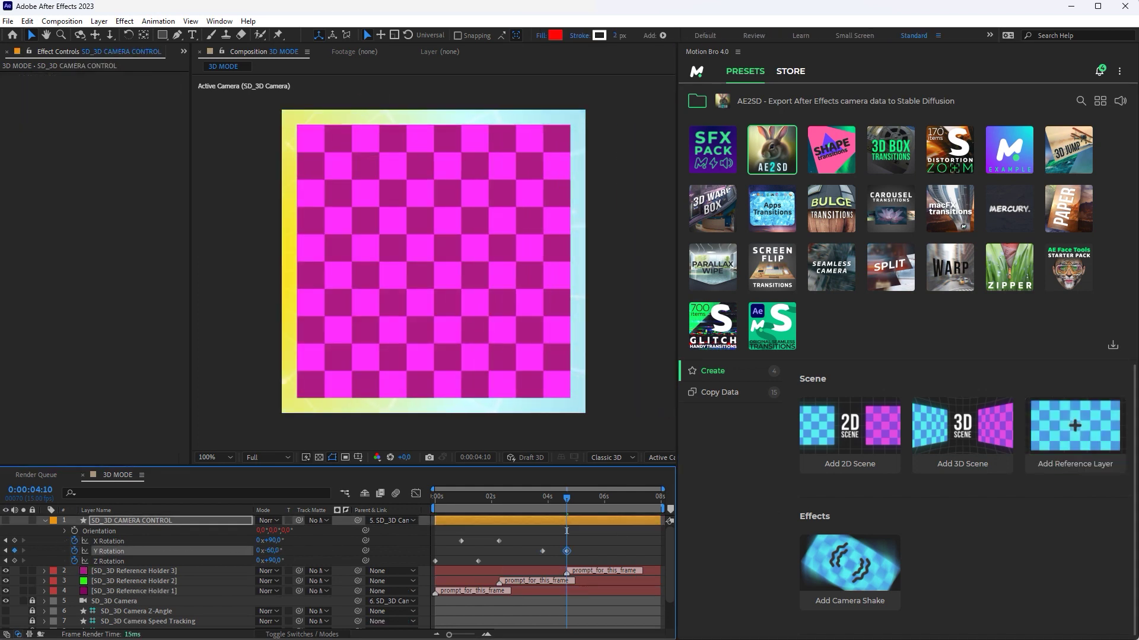
# - Show the camera control's position properties and keyframe a forward push on Z Position
pyautogui.click(130, 520)
pyautogui.moveTo(568, 500)
pyautogui.mouseDown()
pyautogui.moveTo(542, 500)
pyautogui.moveTo(581, 498)
pyautogui.mouseUp()
pyautogui.hotkey('shift', 'p')
pyautogui.click(75, 551)
pyautogui.moveTo(261, 551); pyautogui.dragTo(462, 533)
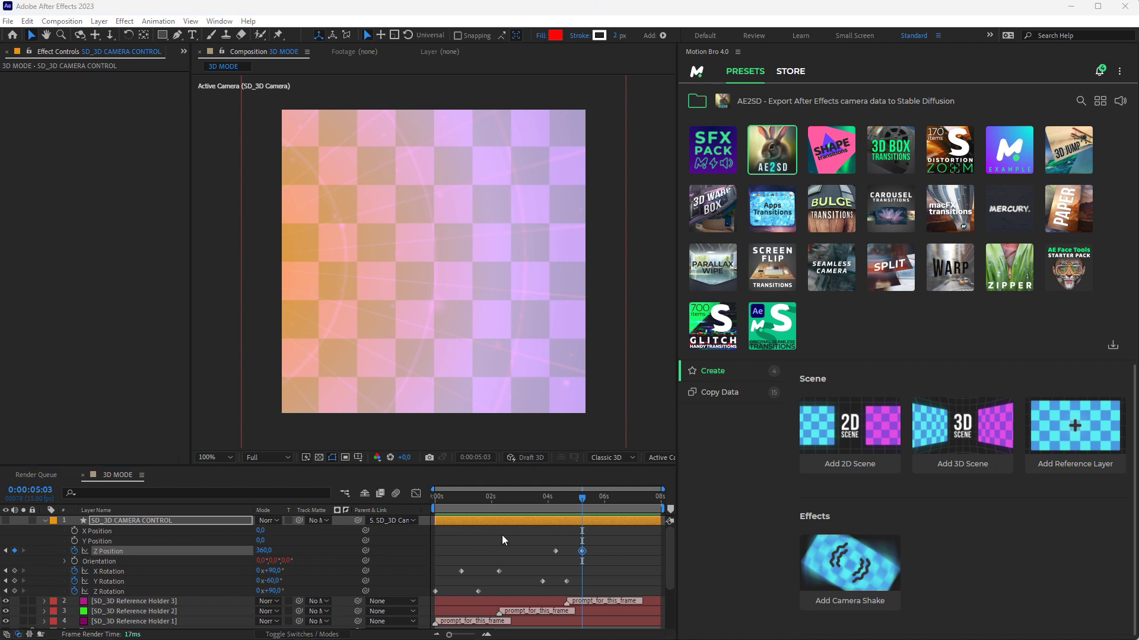
# - Add an X Position keyframe slightly later and a fourth reference layer, then preview the moves
pyautogui.moveTo(582, 504); pyautogui.dragTo(601, 503)
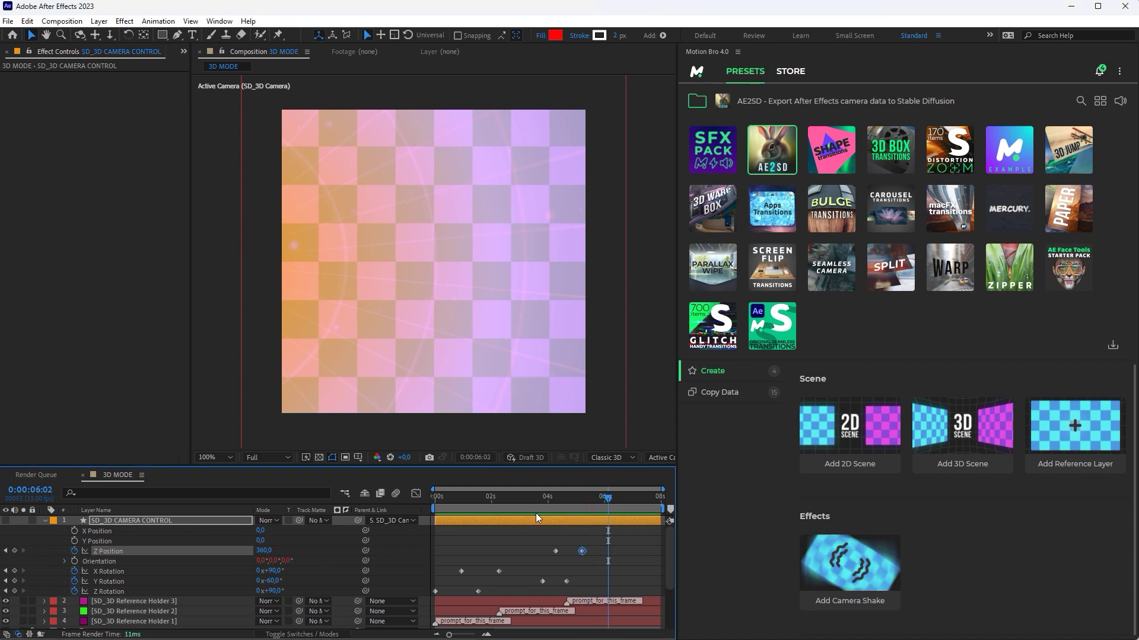
pyautogui.click(75, 531)
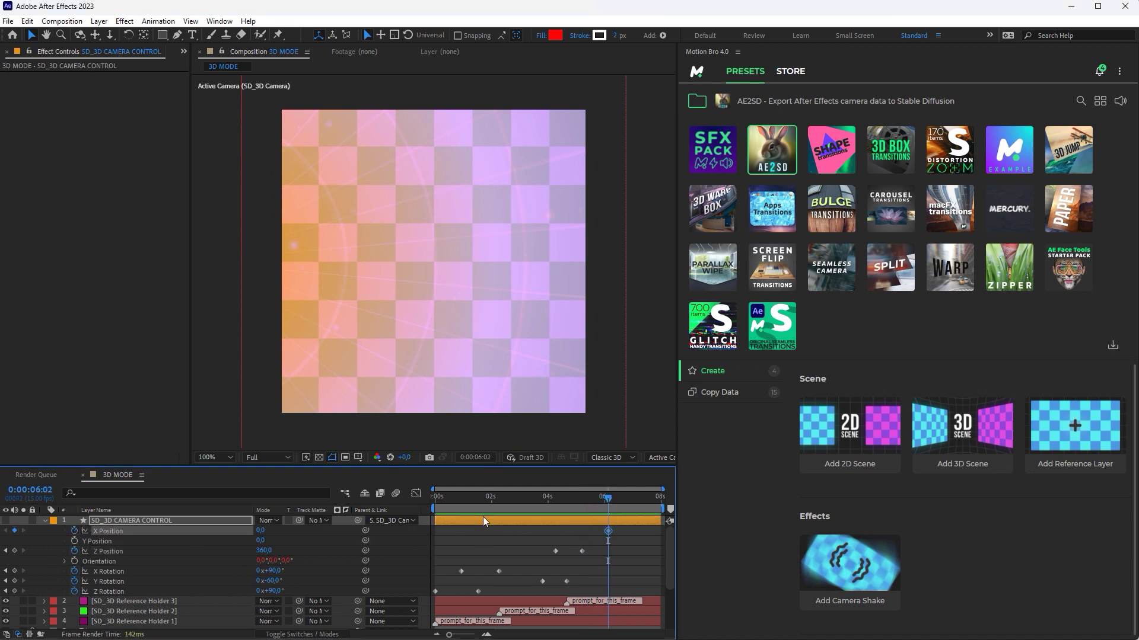
pyautogui.moveTo(608, 499); pyautogui.dragTo(619, 502)
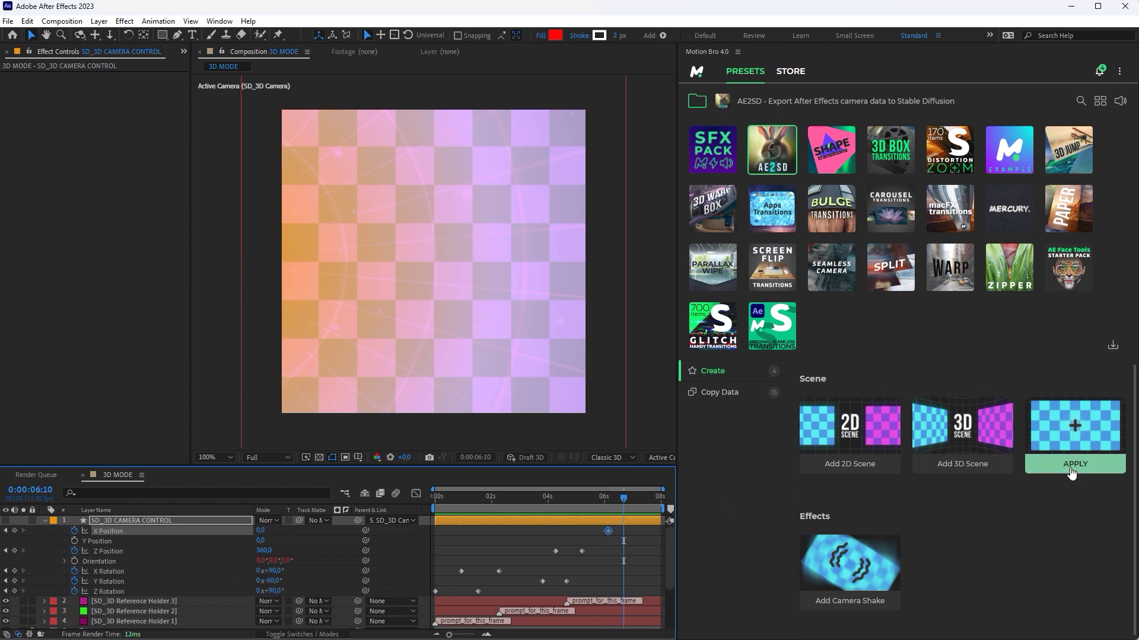
pyautogui.click(1076, 464)
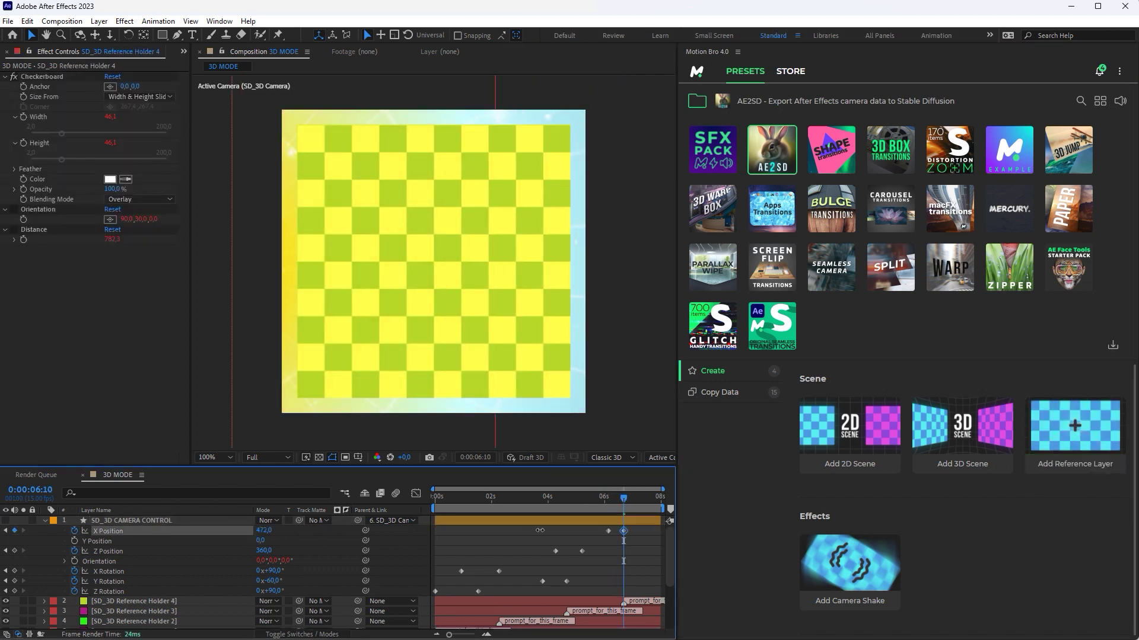
pyautogui.moveTo(613, 504); pyautogui.dragTo(428, 598)
# - Apply easing to the selected camera keyframes and play back the animation
pyautogui.rightClick(583, 553)
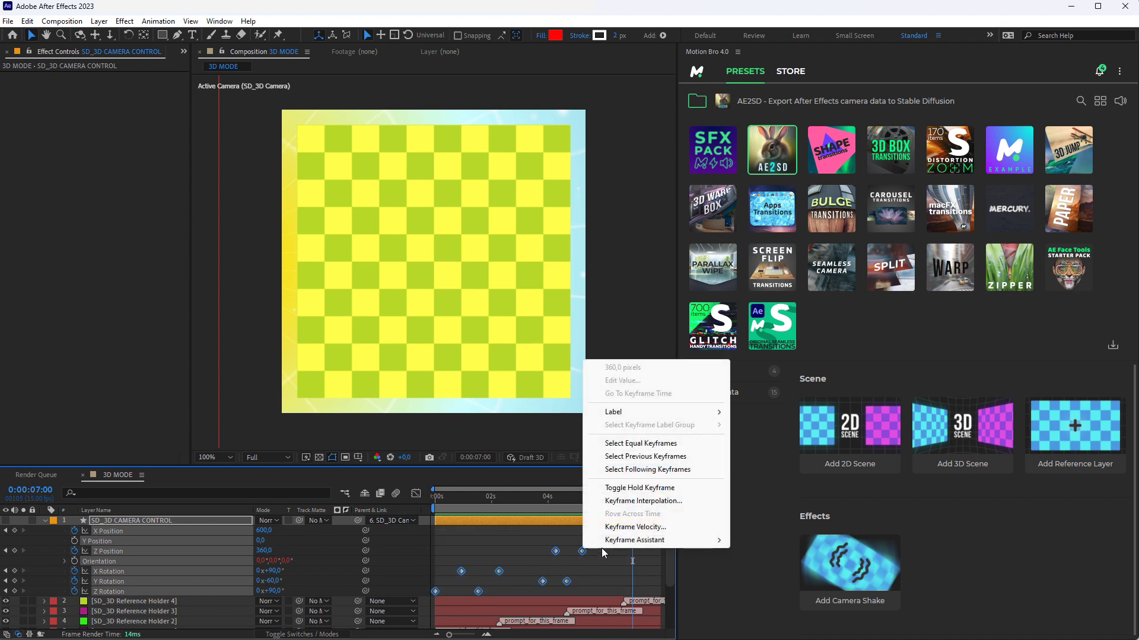
pyautogui.moveTo(610, 542)
pyautogui.click(764, 579)
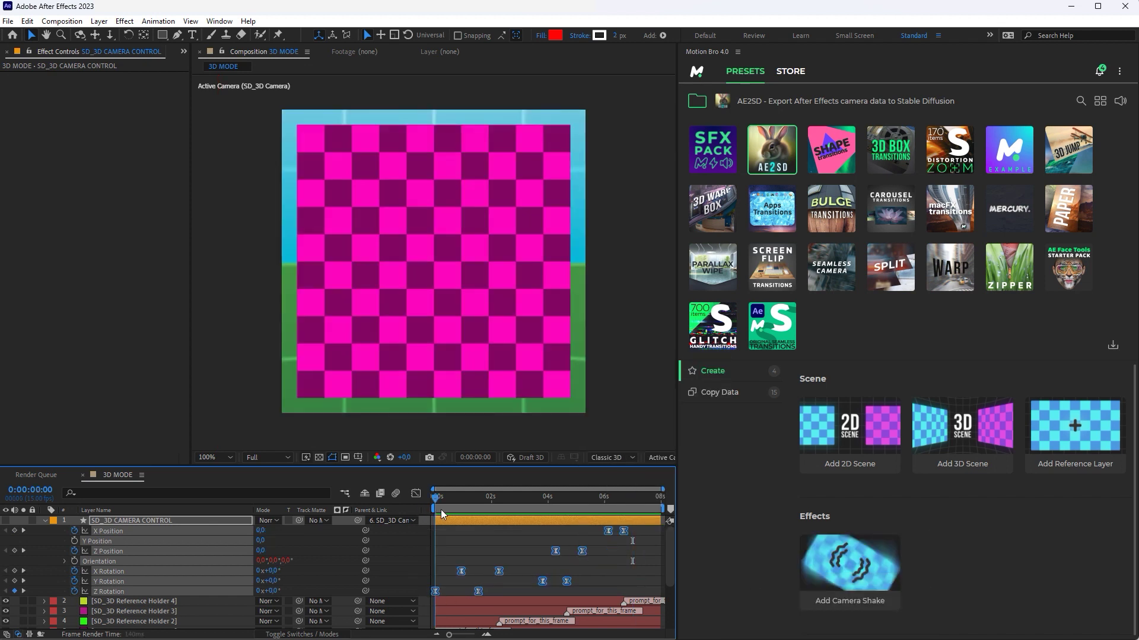
pyautogui.press('space')
pyautogui.moveTo(498, 521); pyautogui.dragTo(630, 541)
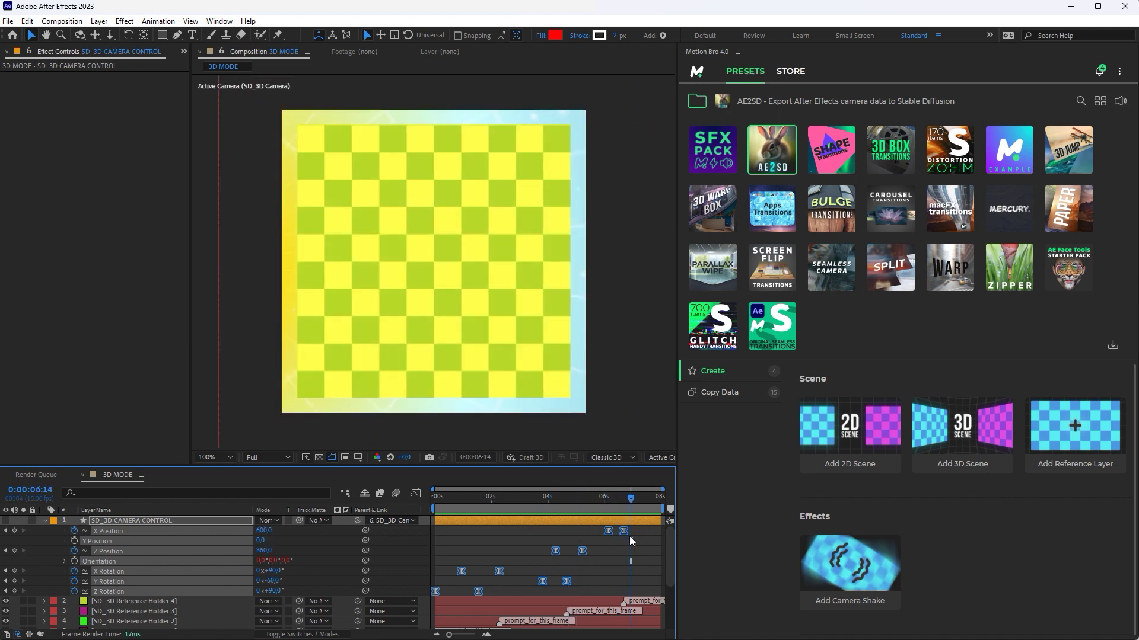
# - In the Graph Editor, lengthen the Bezier handles of the keyframes at values 350 and 600
pyautogui.click(415, 493)
pyautogui.press('`')
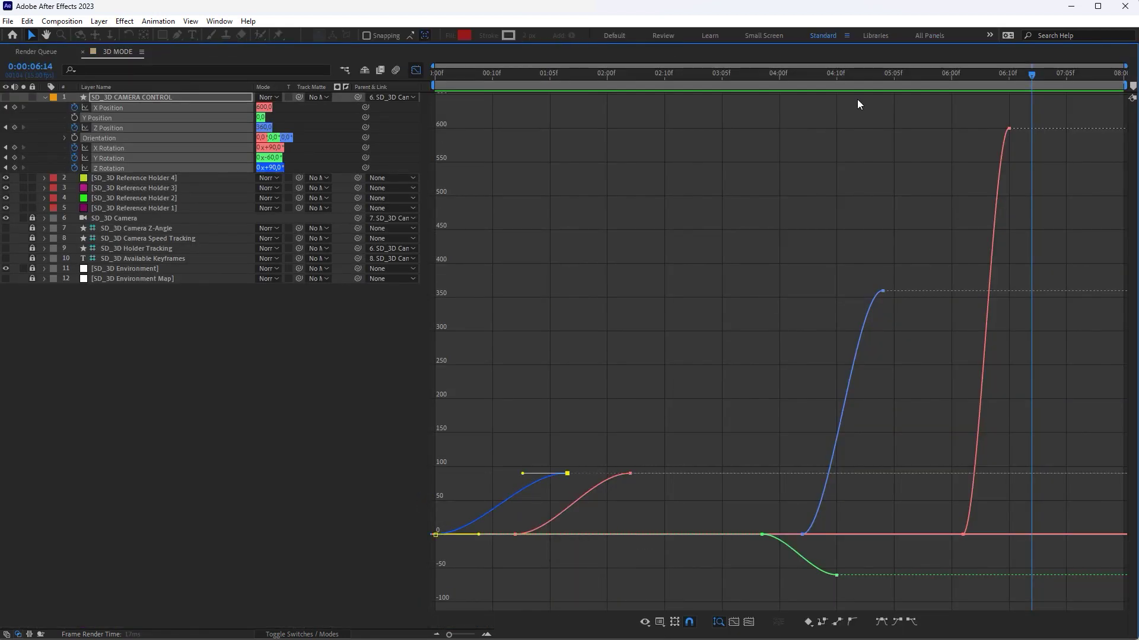
pyautogui.moveTo(858, 104); pyautogui.dragTo(1058, 336)
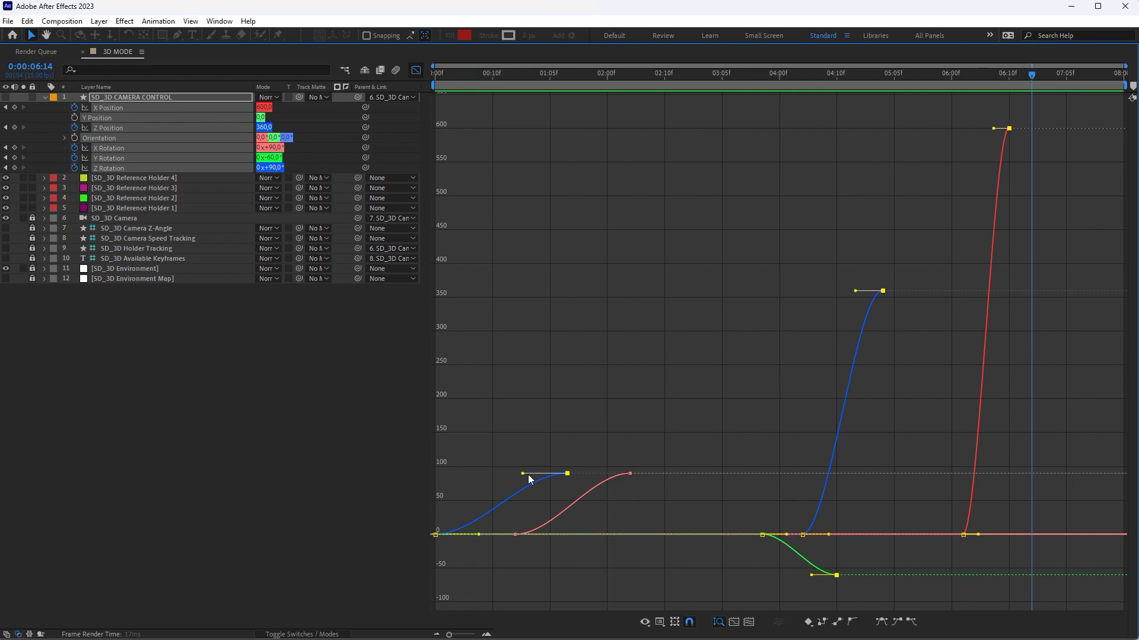
pyautogui.moveTo(528, 475); pyautogui.dragTo(431, 473)
pyautogui.moveTo(504, 508); pyautogui.dragTo(562, 547)
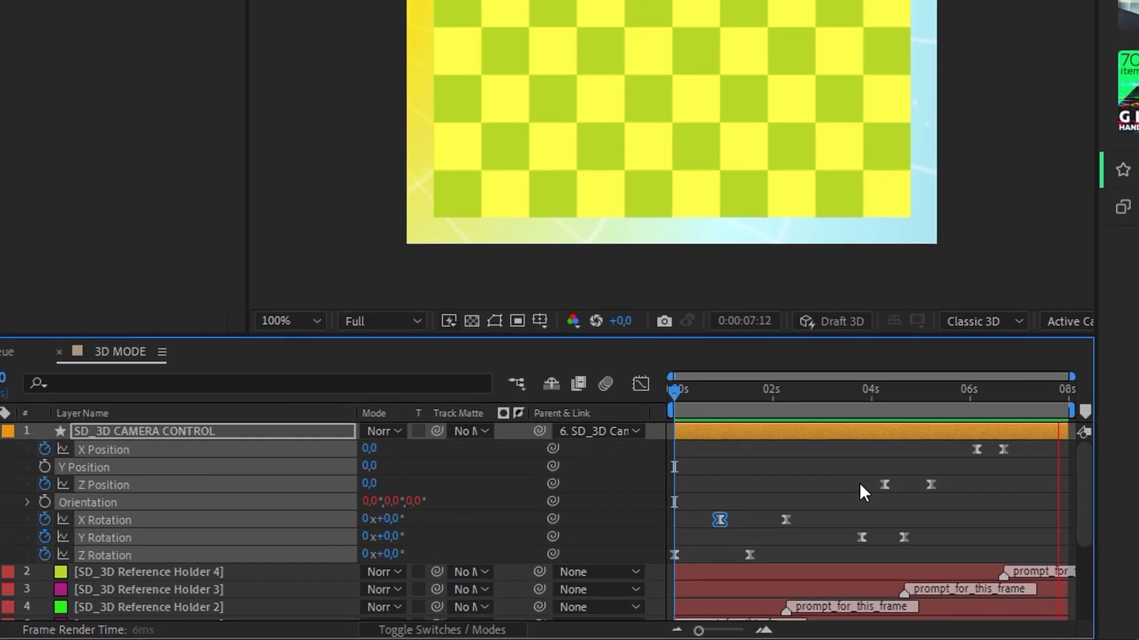
# - Try a wiggle(6,10) expression on Z Rotation, remove it, and apply AE2SD Camera Shake instead
pyautogui.press('space')
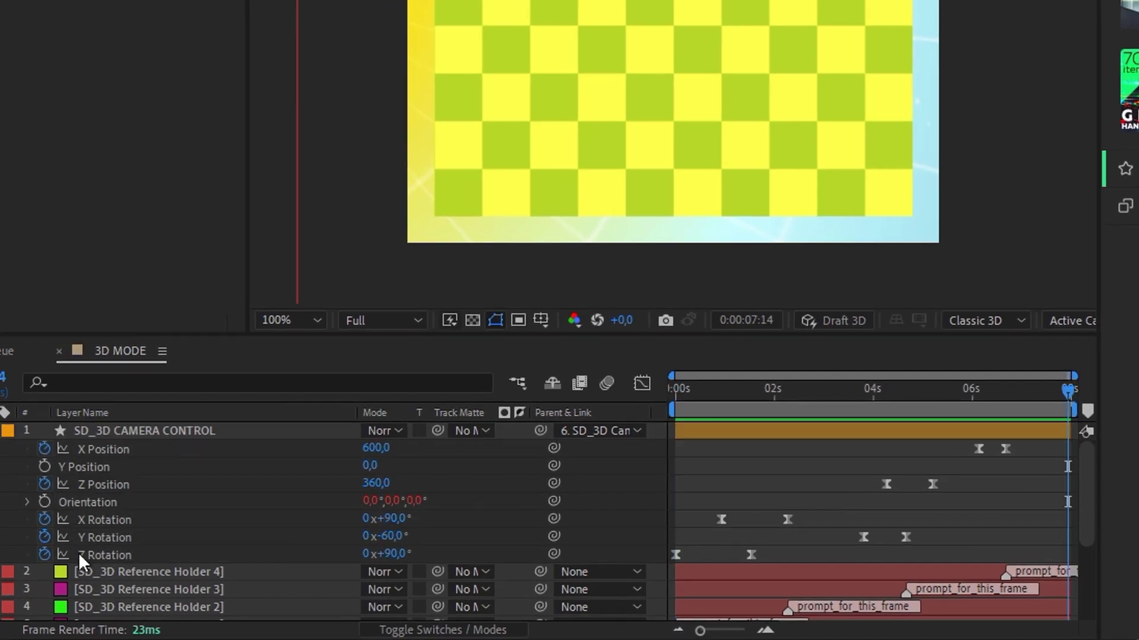
pyautogui.keyDown('alt'); pyautogui.click(44, 555); pyautogui.keyUp('alt')
pyautogui.write('wiggle(')
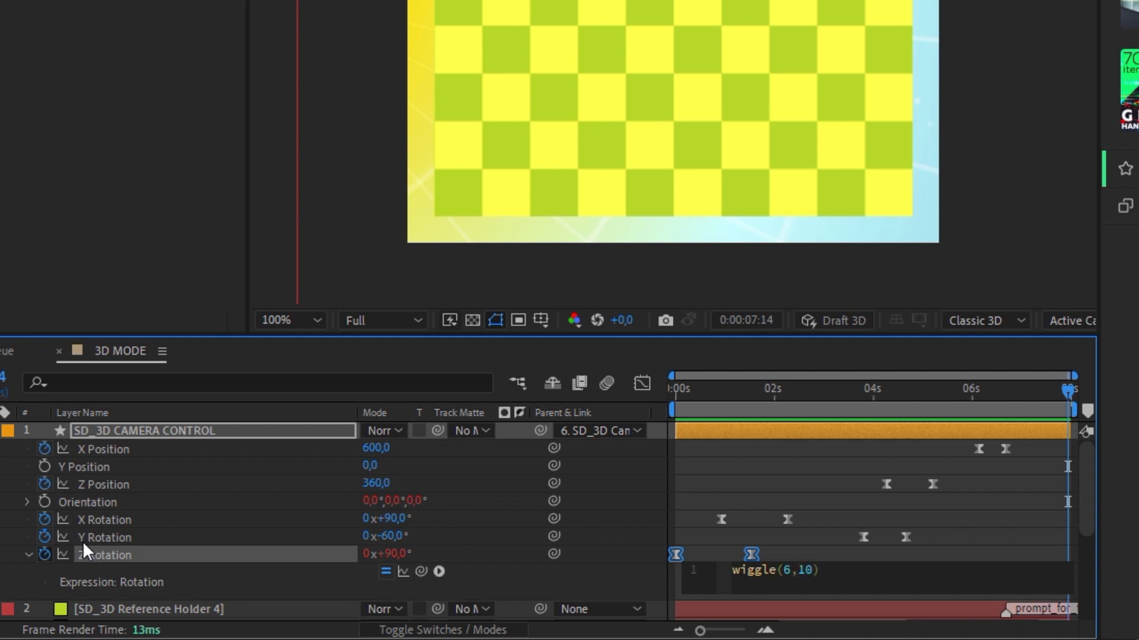
pyautogui.write('6,10')
pyautogui.moveTo(835, 574); pyautogui.dragTo(661, 574)
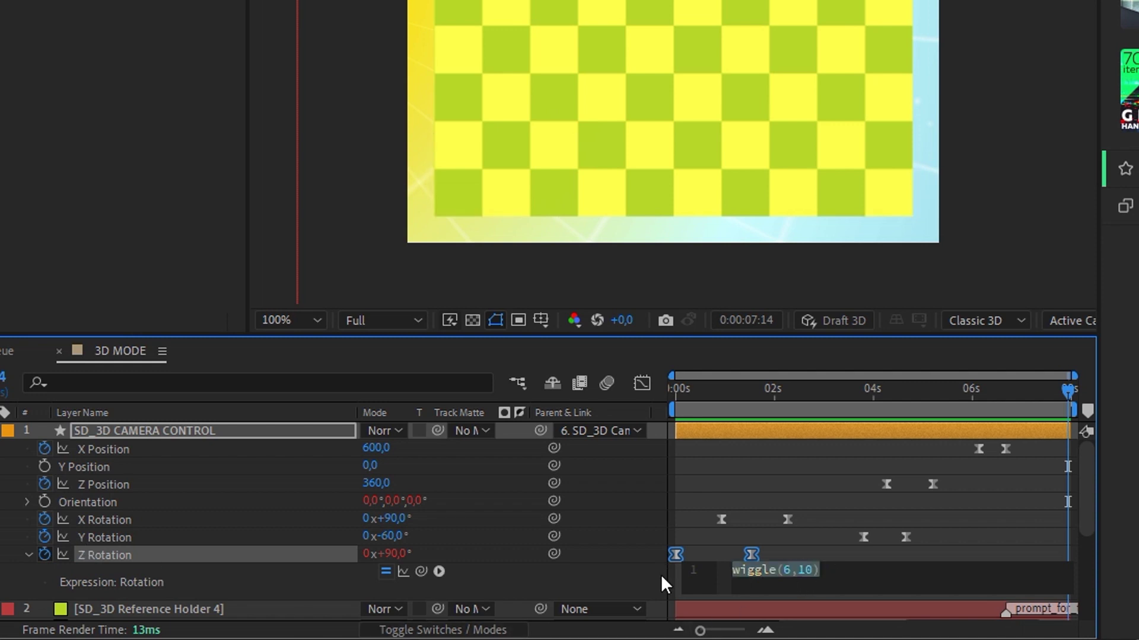
pyautogui.press('Delete')
pyautogui.click(587, 567)
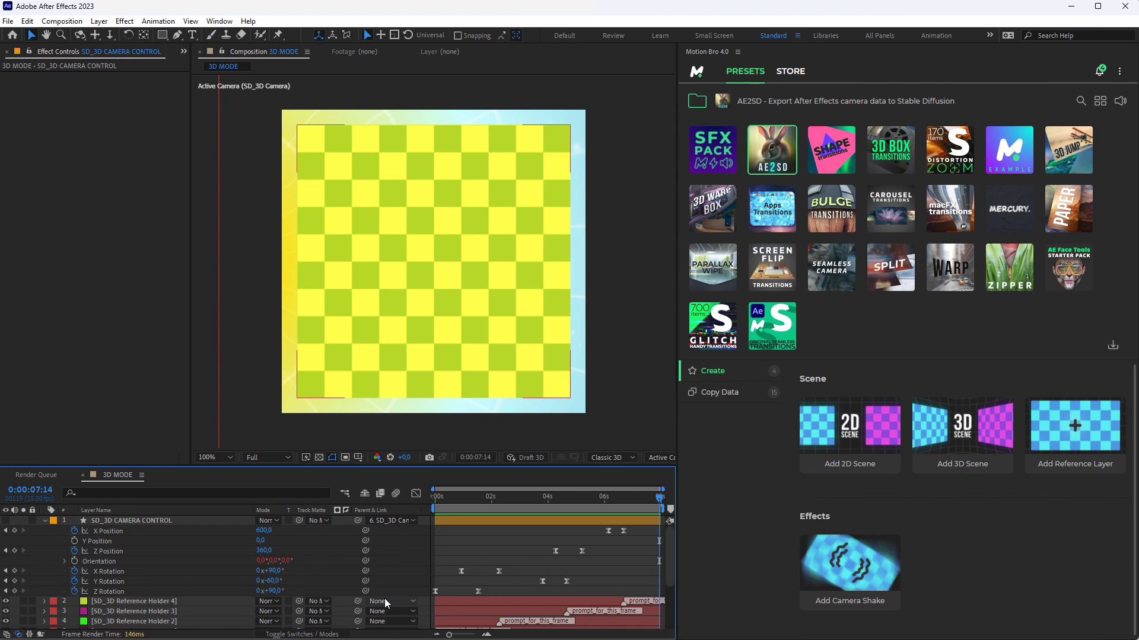
pyautogui.click(839, 603)
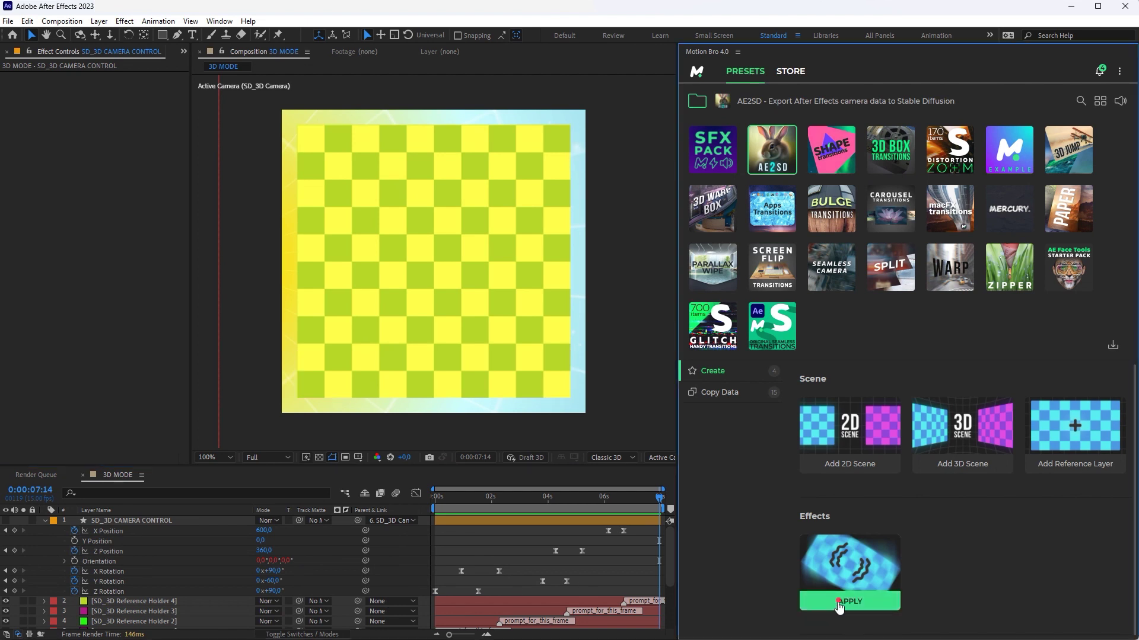
pyautogui.press('space')
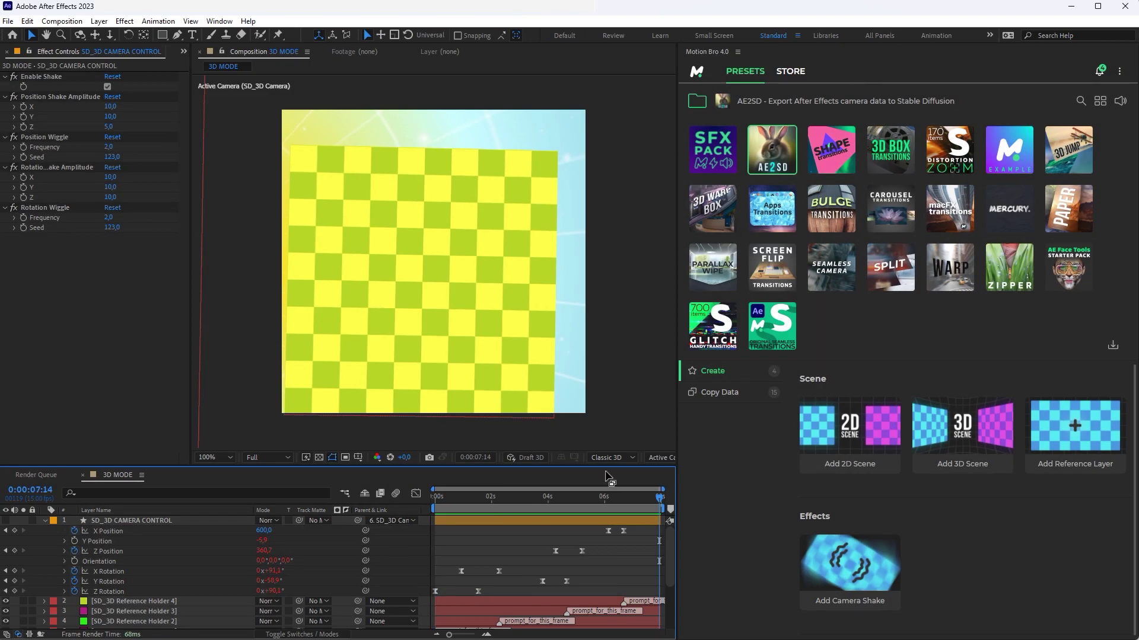
# - In Motion Bro's Copy Data info, show the 3D animated properties available to copy
pyautogui.click(727, 397)
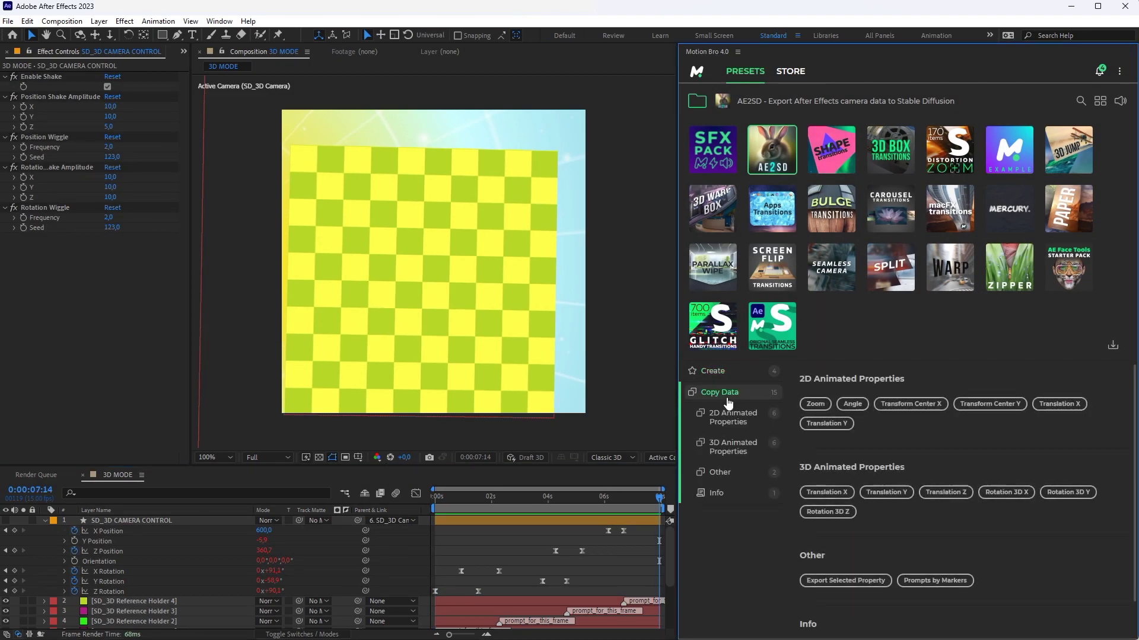
pyautogui.click(721, 494)
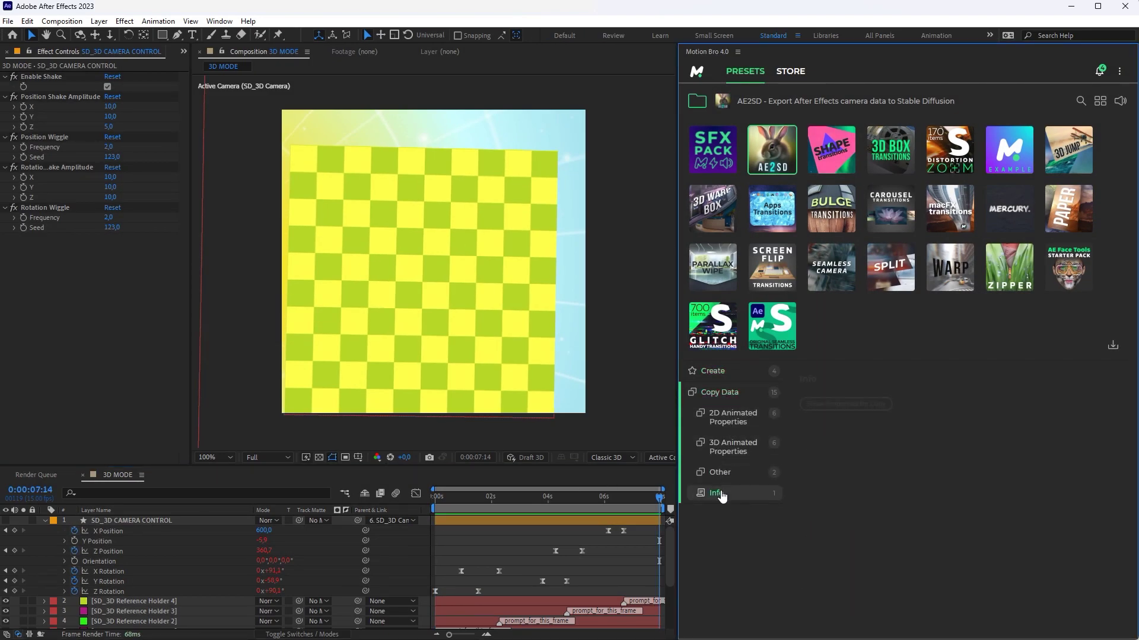
pyautogui.click(847, 406)
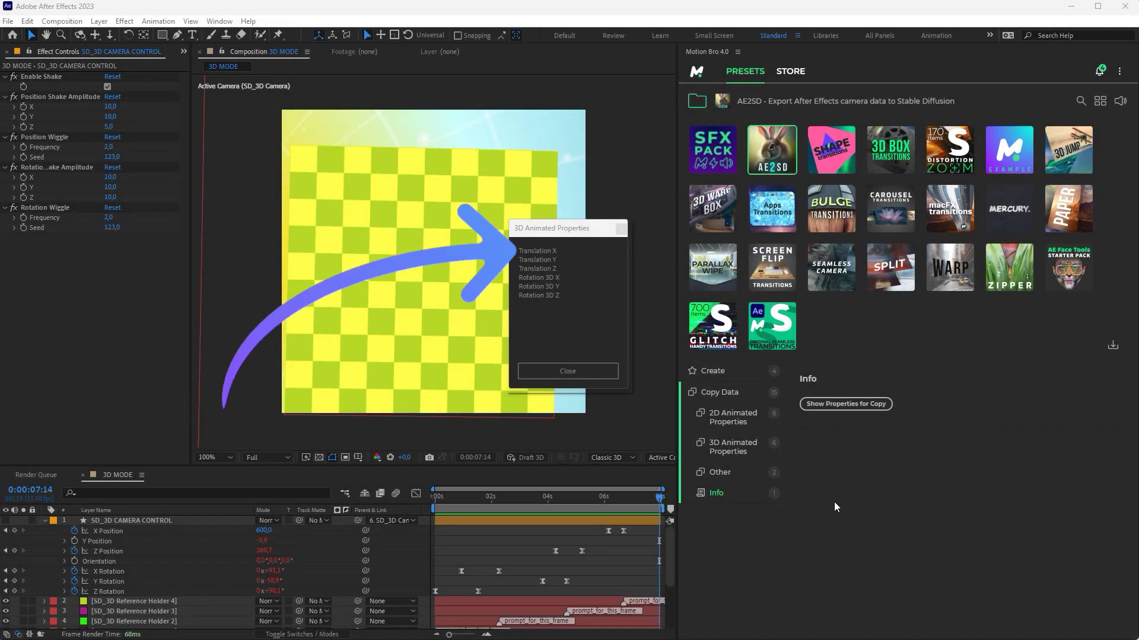
pyautogui.click(741, 450)
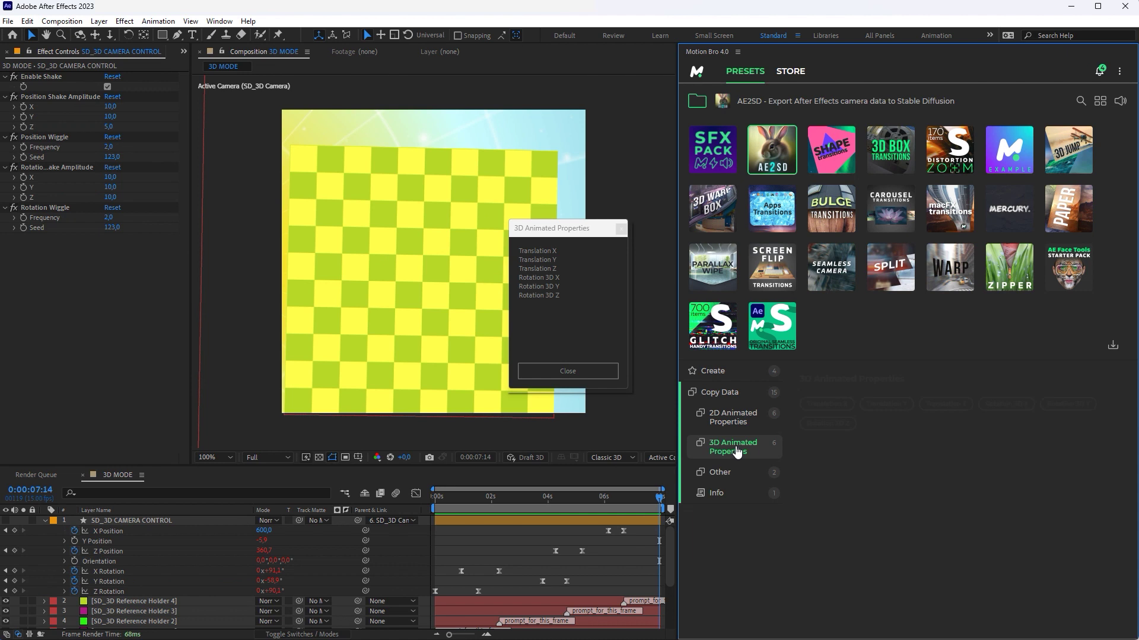
# - Copy the Translation X schedule and paste it over Deforum's Translation X value
pyautogui.click(827, 403)
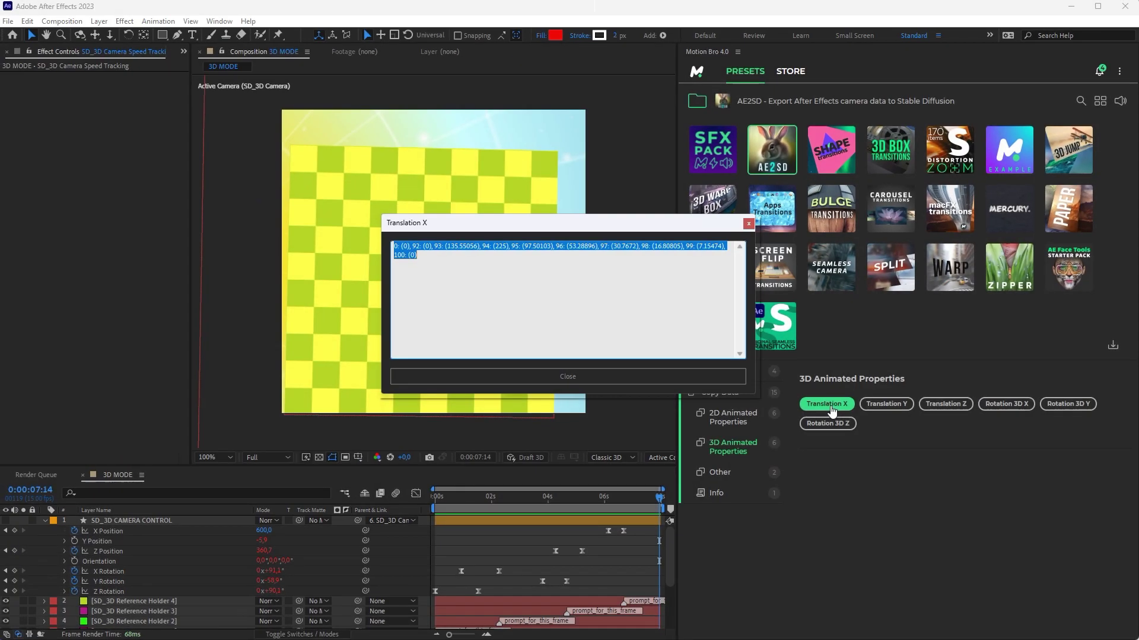
pyautogui.hotkey('ctrl', 'c')
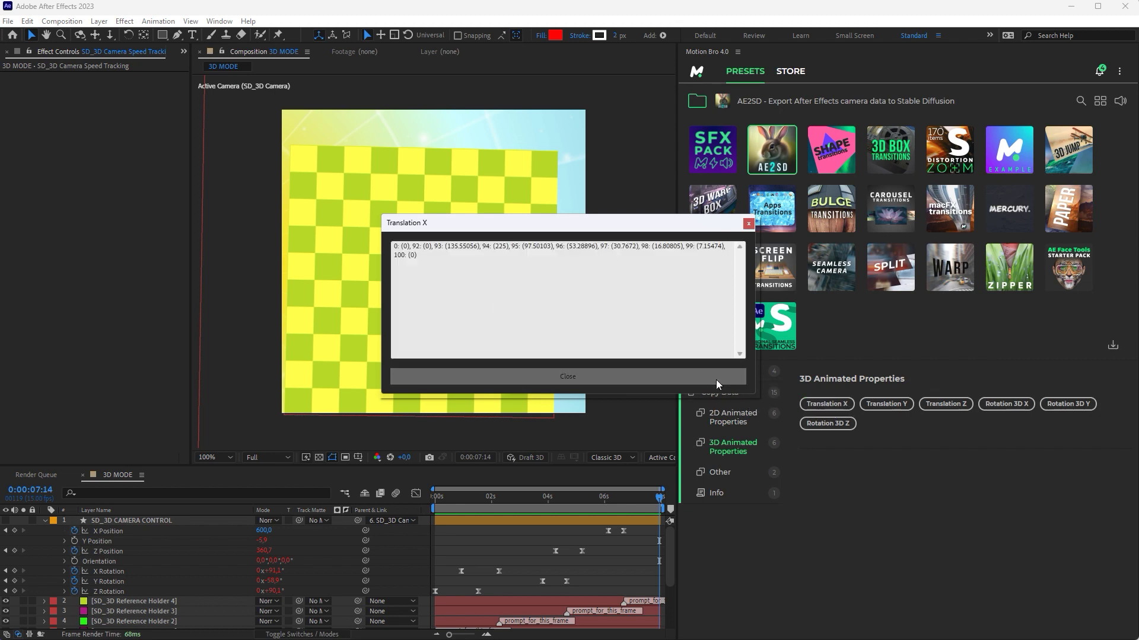
pyautogui.click(377, 631)
pyautogui.moveTo(80, 268); pyautogui.dragTo(8, 264)
pyautogui.hotkey('ctrl', 'v')
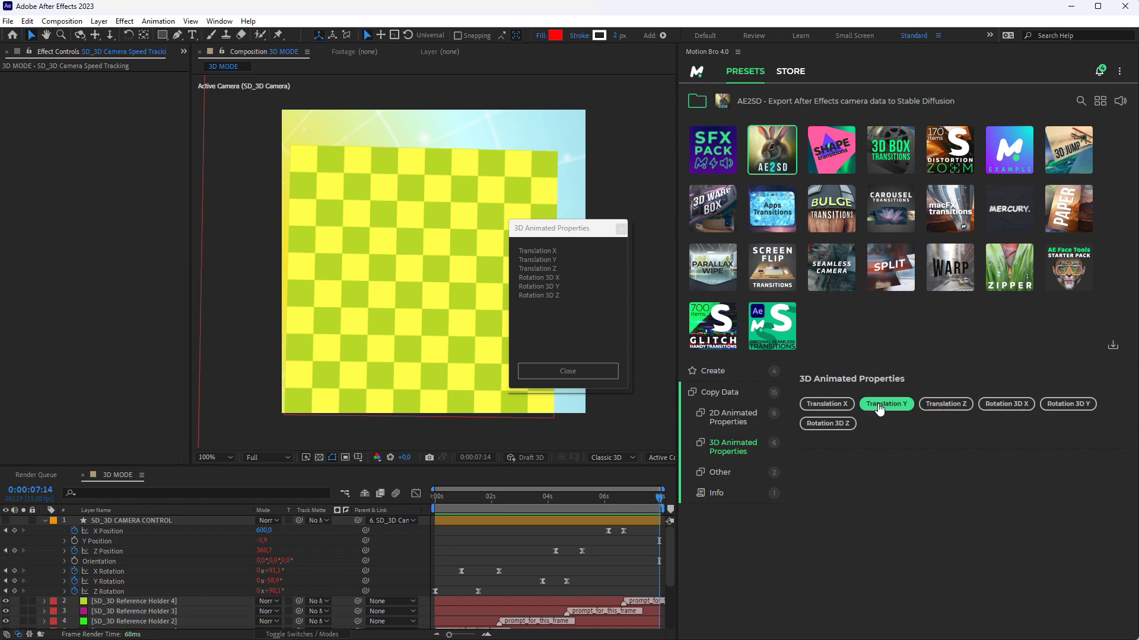
# - Copy the Translation Y schedule and paste it over Deforum's Translation Y value
pyautogui.click(883, 403)
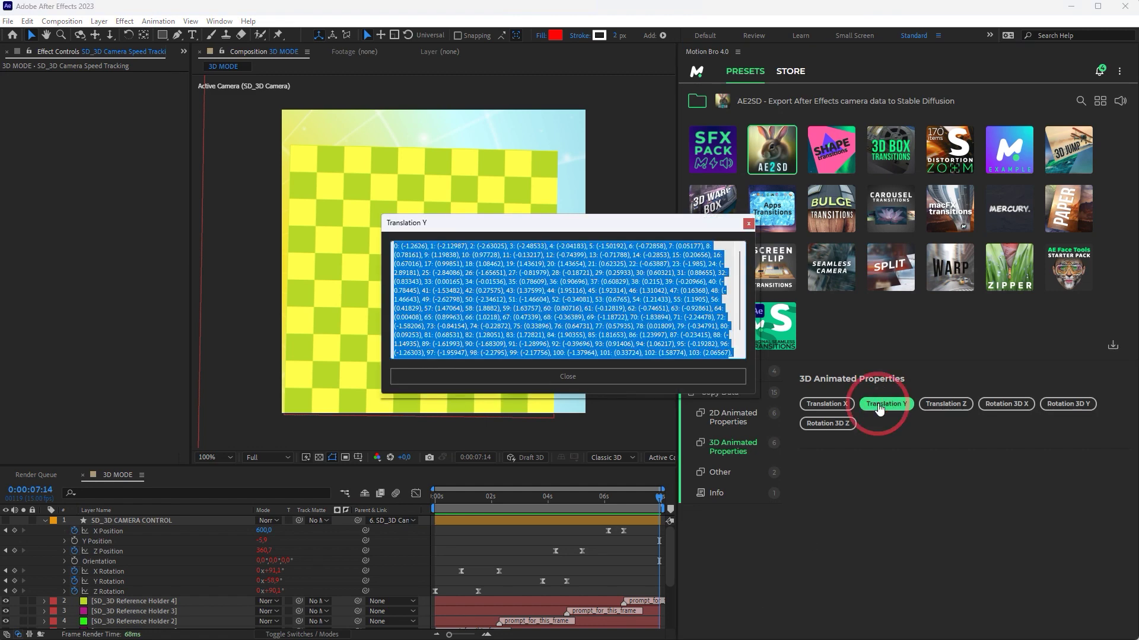
pyautogui.hotkey('ctrl', 'c')
pyautogui.press('Escape')
pyautogui.hotkey('alt', 'Tab')
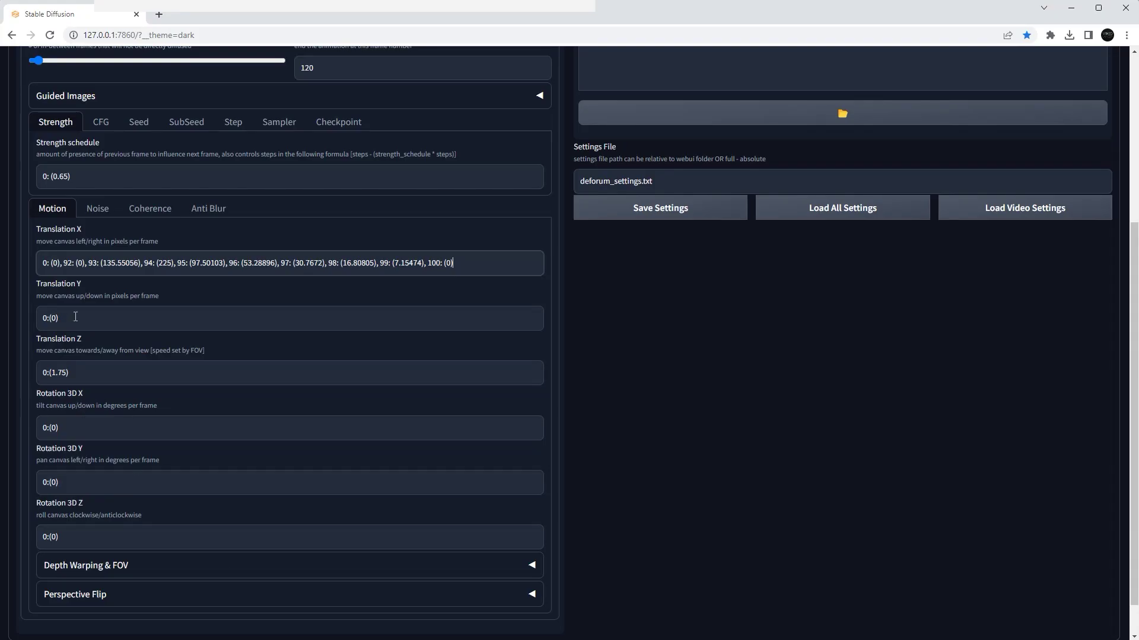
pyautogui.moveTo(75, 316); pyautogui.dragTo(12, 313)
pyautogui.hotkey('ctrl', 'v')
# - Copy the Translation Z schedule and paste it into Deforum's Translation Z field
pyautogui.hotkey('alt', 'Tab')
pyautogui.click(946, 404)
pyautogui.hotkey('ctrl', 'c')
pyautogui.press('Escape')
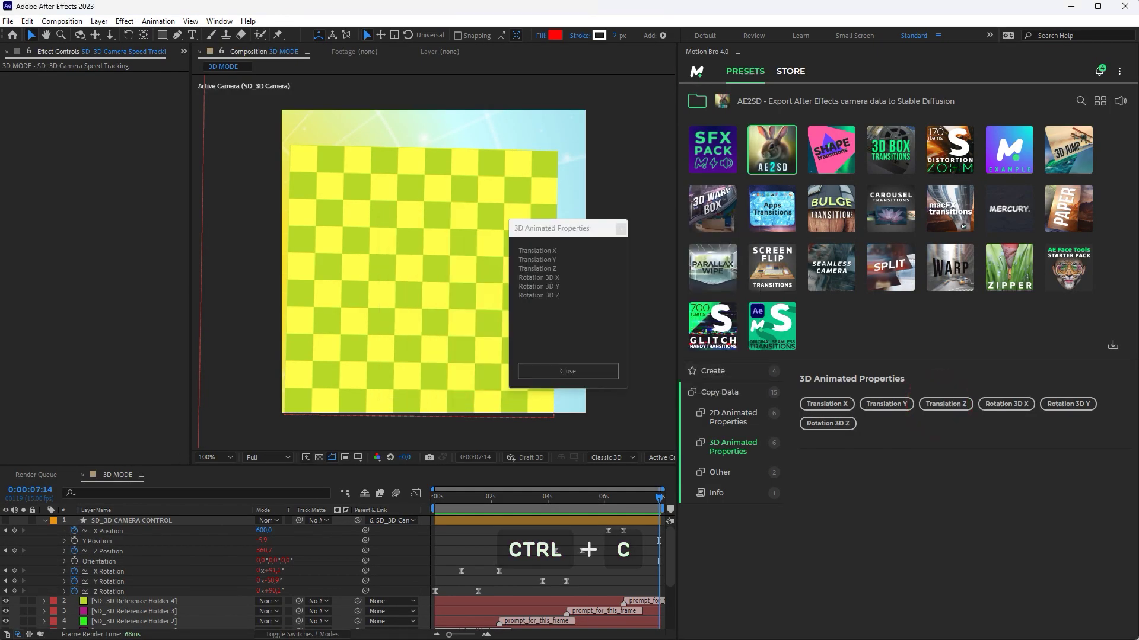
pyautogui.hotkey('ctrl', 'v')
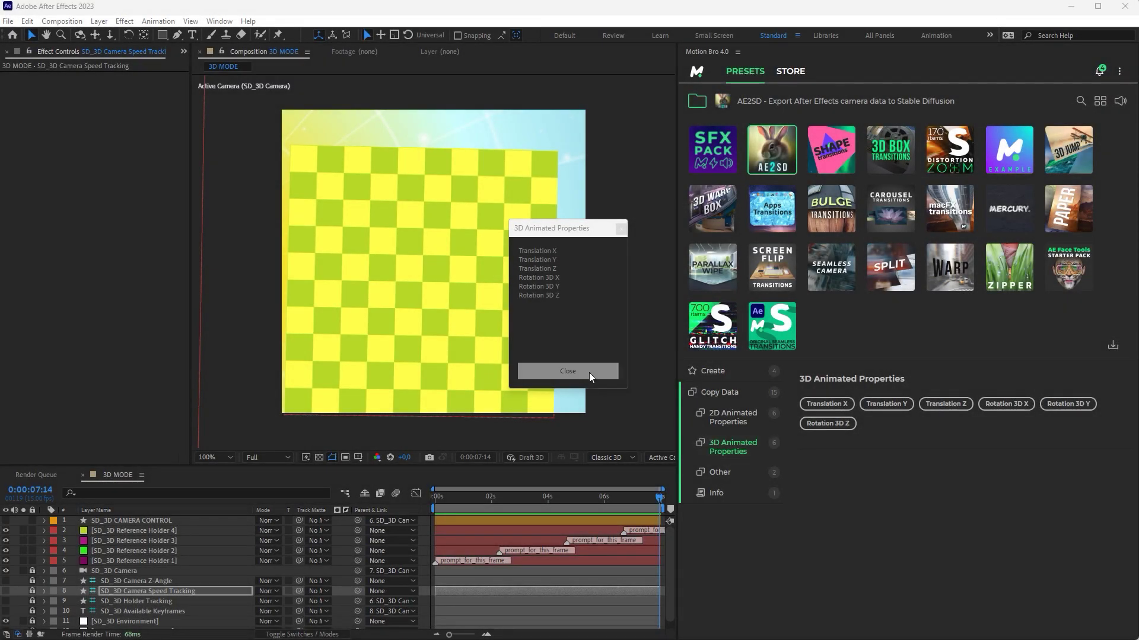
# - Copy the marker-based prompt frames JSON (frames 0, 34, 70, 100) from Motion Bro's Other options
pyautogui.click(590, 374)
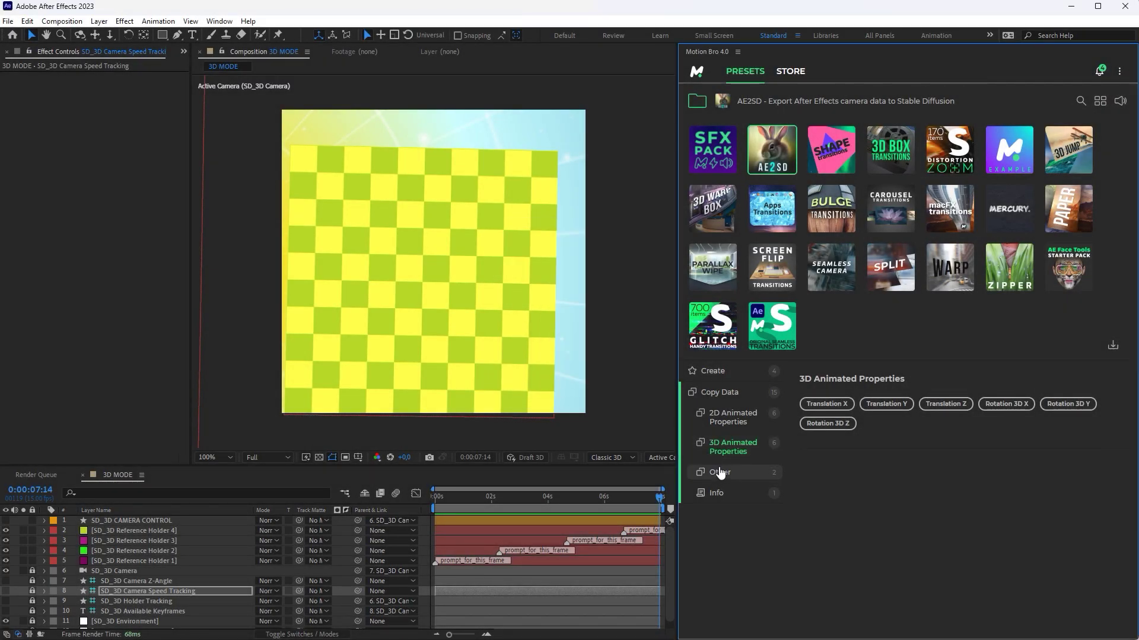
pyautogui.click(719, 473)
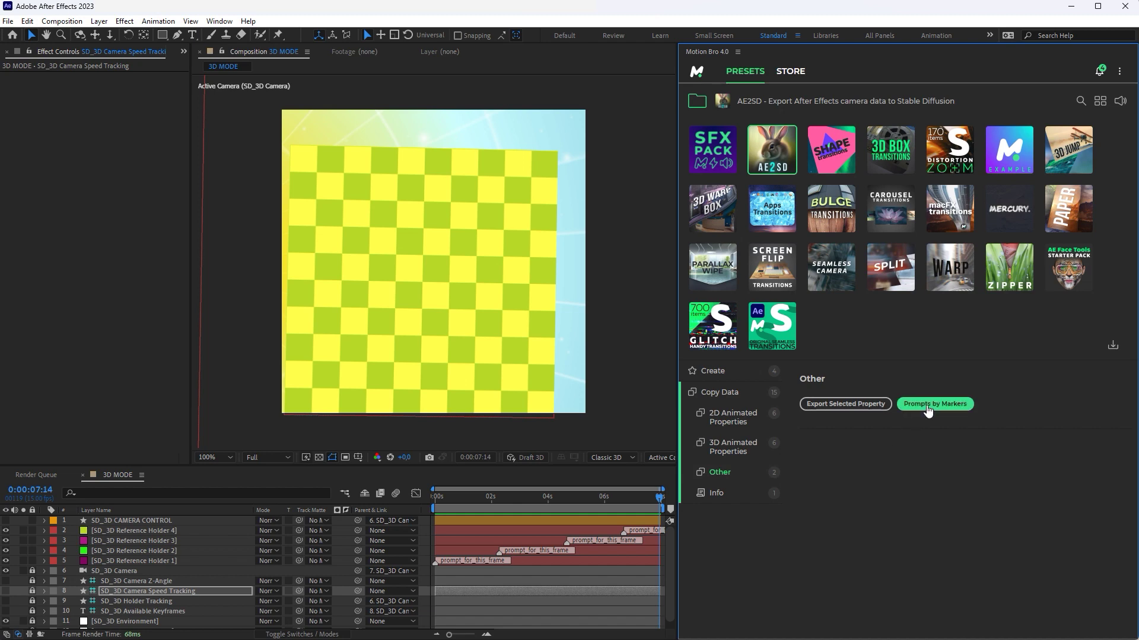
pyautogui.click(928, 404)
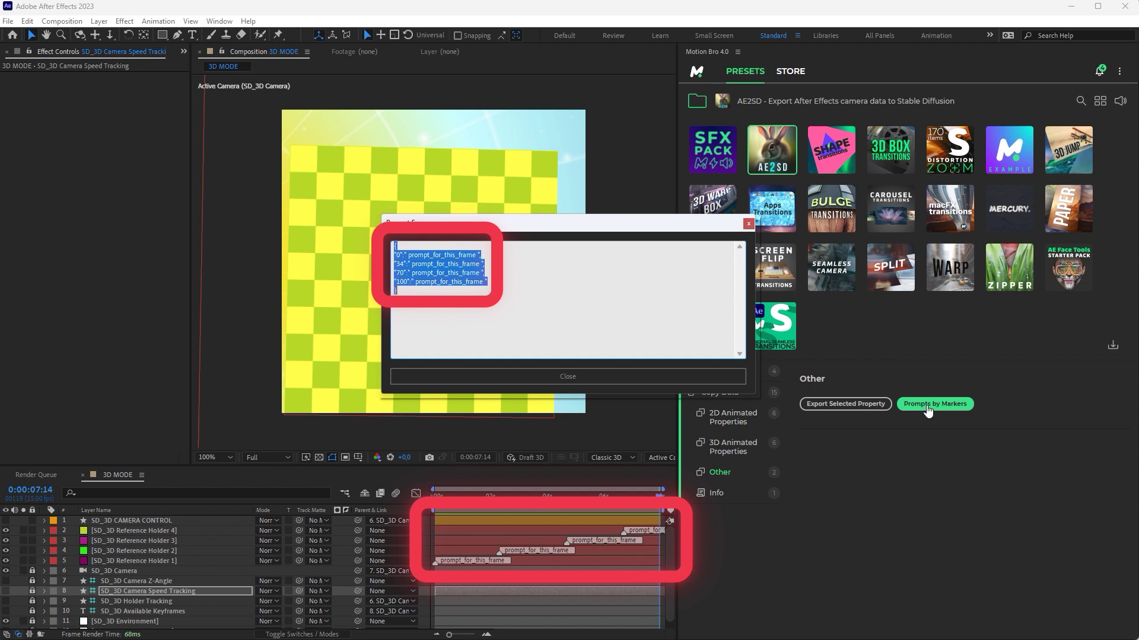
pyautogui.hotkey('ctrl', 'c')
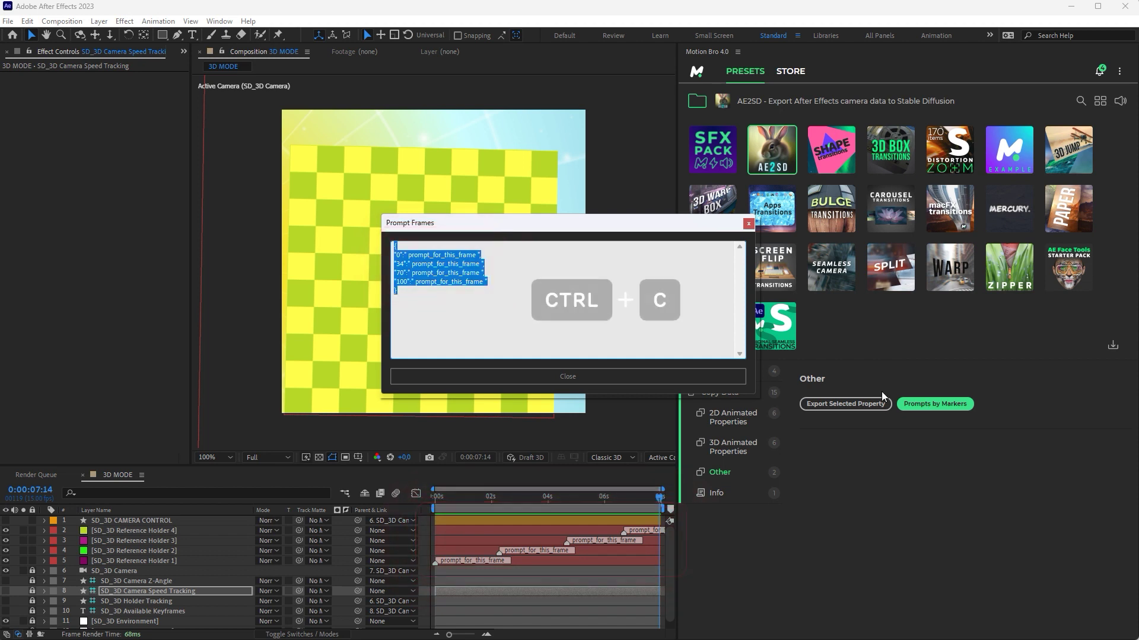
pyautogui.click(655, 380)
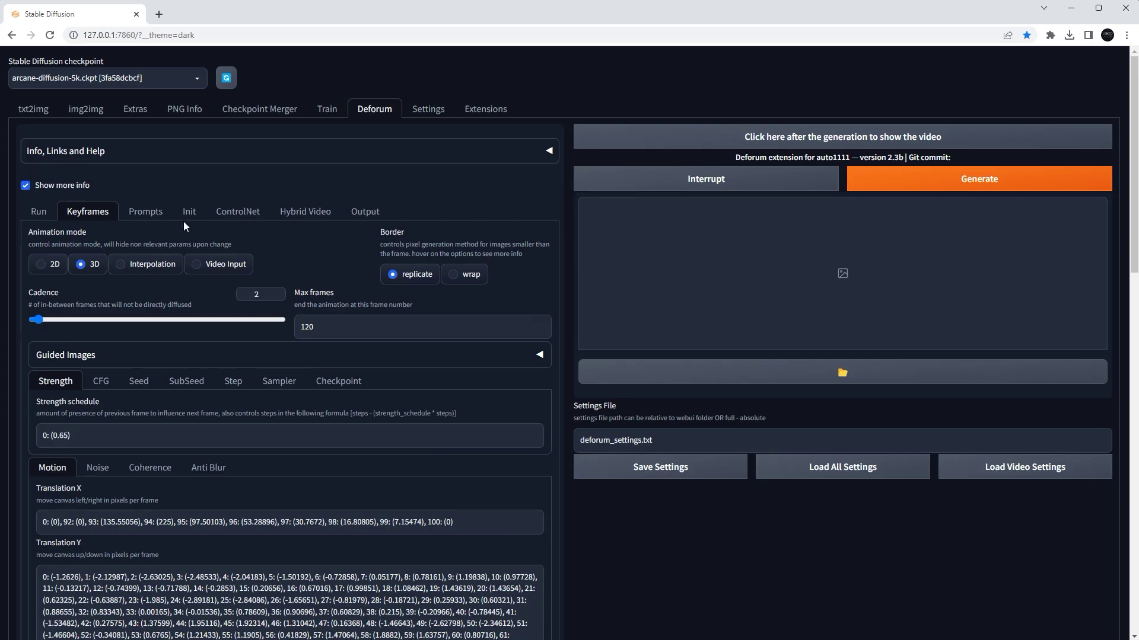
# - Replace Deforum's prompts list with the pasted marker-based prompts JSON
pyautogui.click(152, 215)
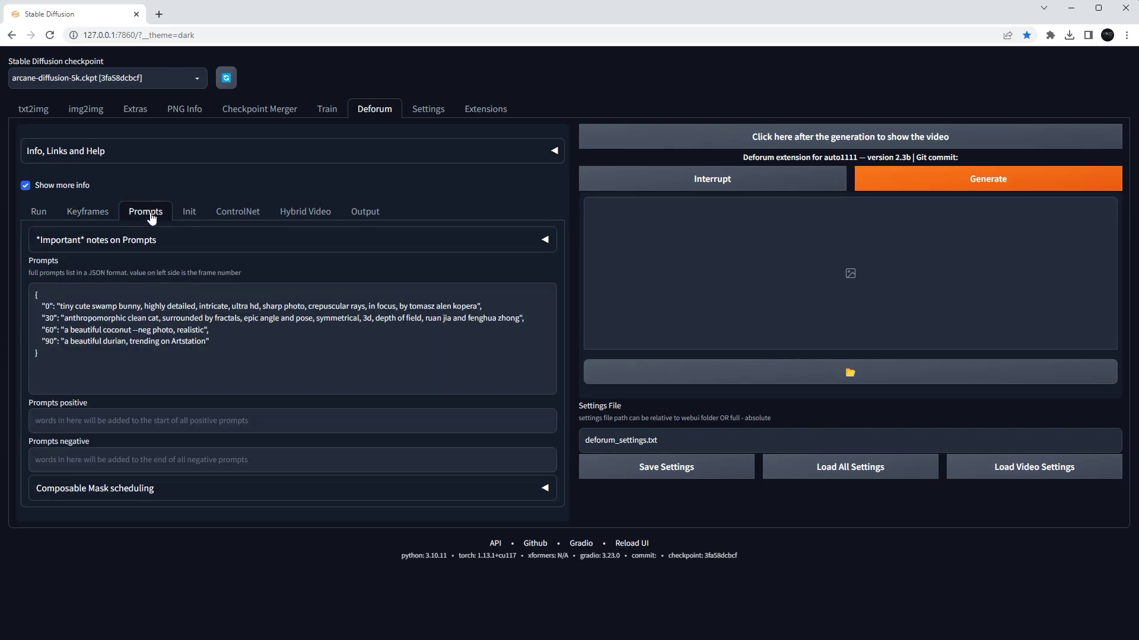
pyautogui.hotkey('ctrl', 'a')
pyautogui.hotkey('ctrl', 'v')
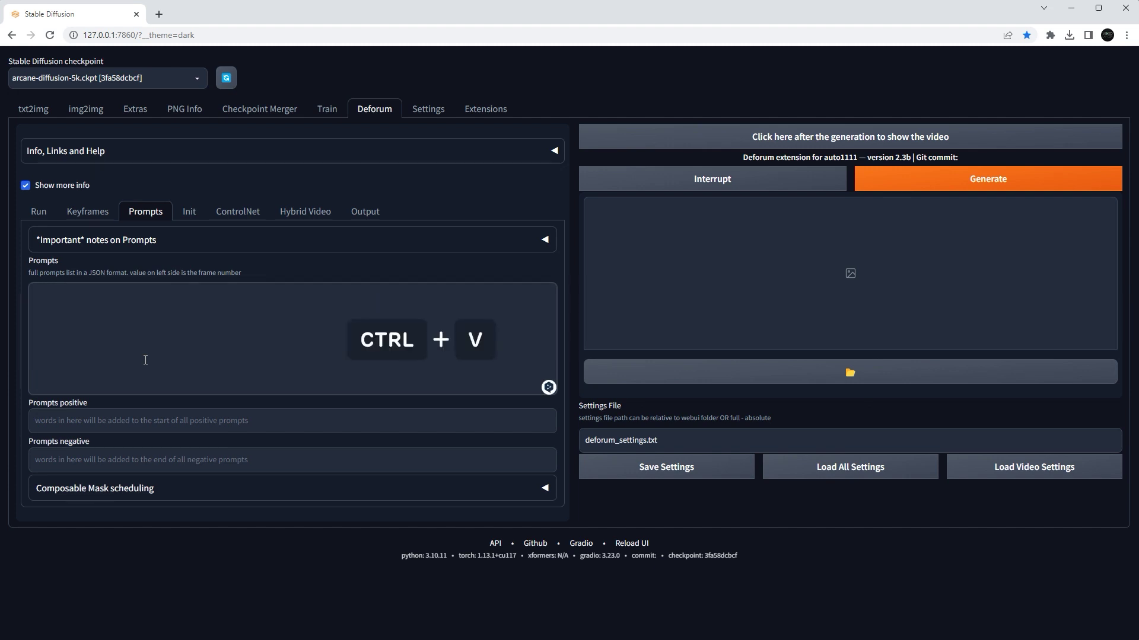
# - Change frame 0's prompt to 'anthropomorphic clean bunny' and move a prompt marker to about 1.6s
pyautogui.doubleClick(183, 293)
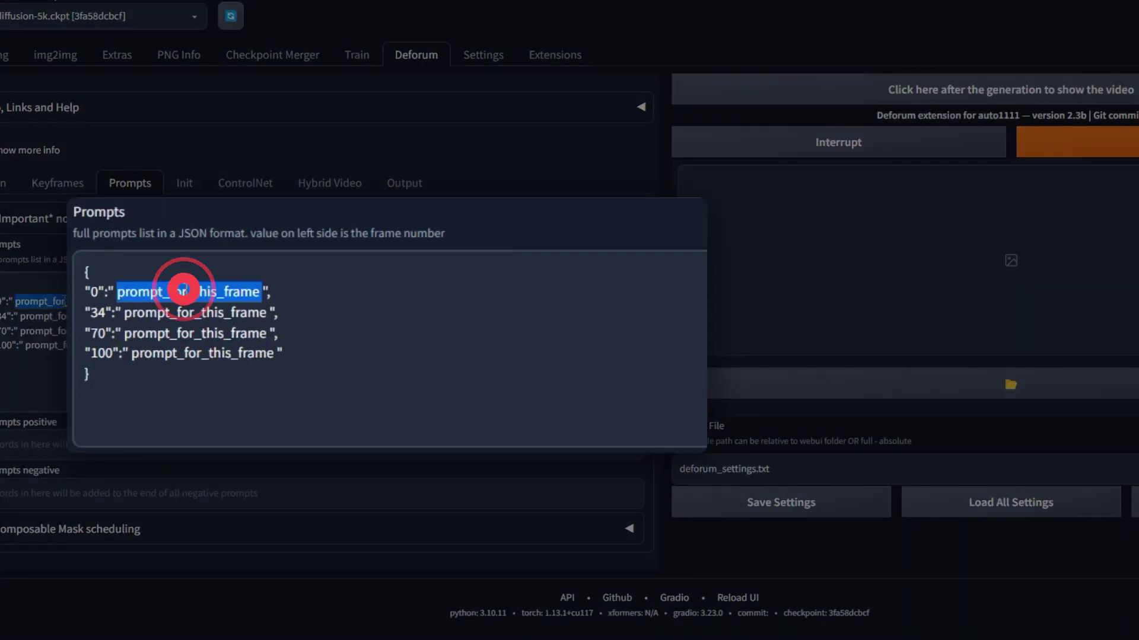
pyautogui.write('anthropomorphic clean bunny')
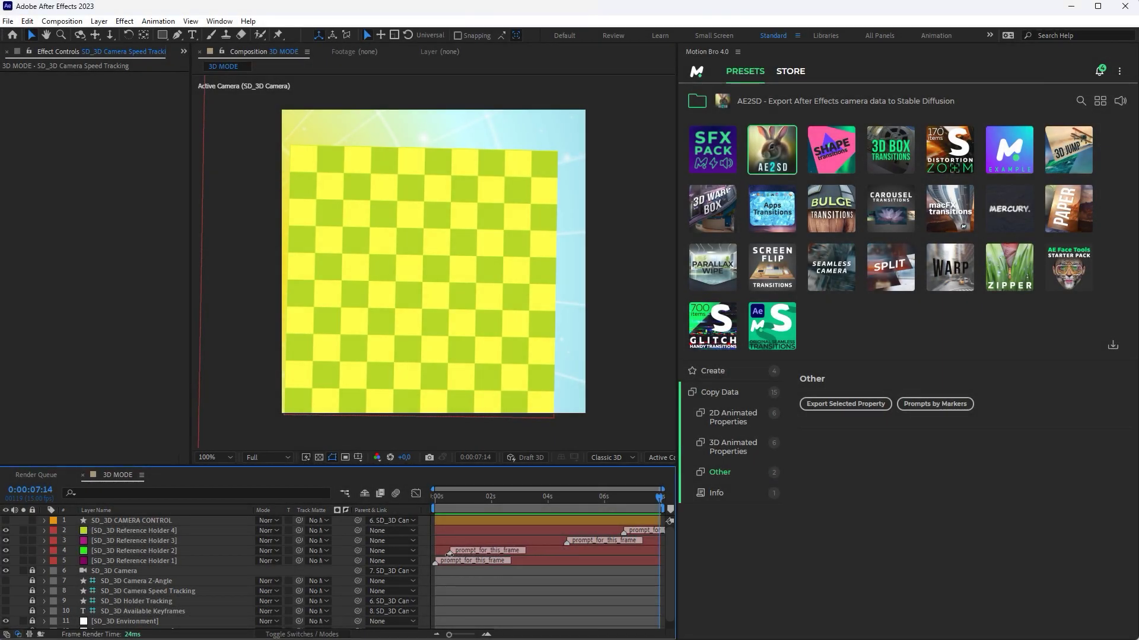
pyautogui.moveTo(449, 553)
pyautogui.mouseDown()
pyautogui.moveTo(587, 553)
pyautogui.moveTo(523, 554)
pyautogui.mouseUp()
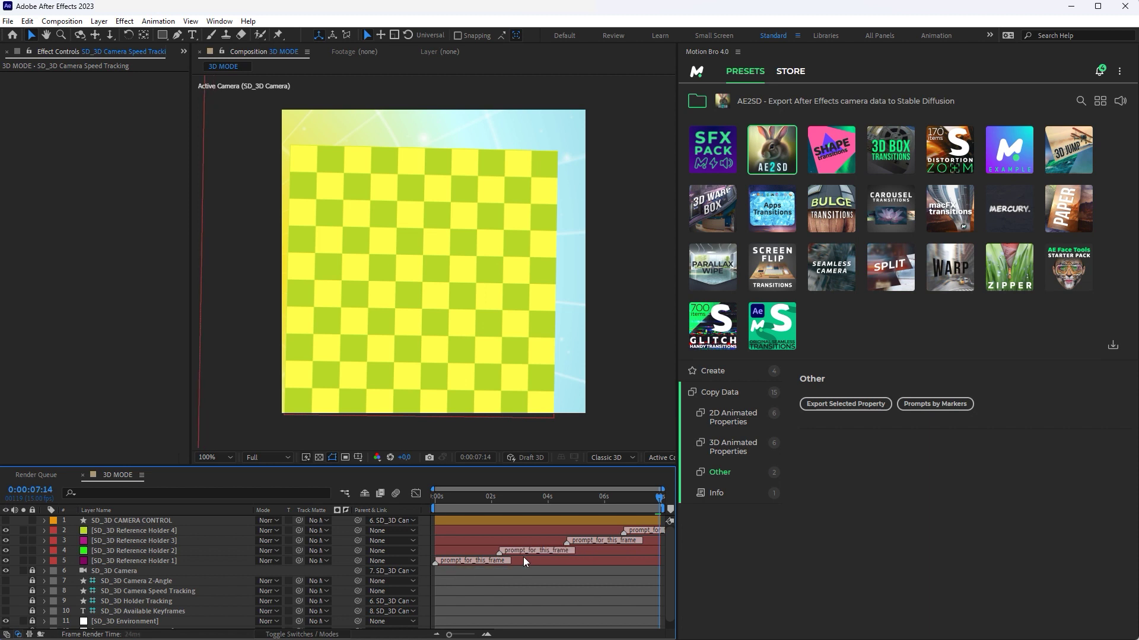
# - Paste the anthropomorphic clean bunny prompt into the first layer marker's comment
pyautogui.doubleClick(439, 563)
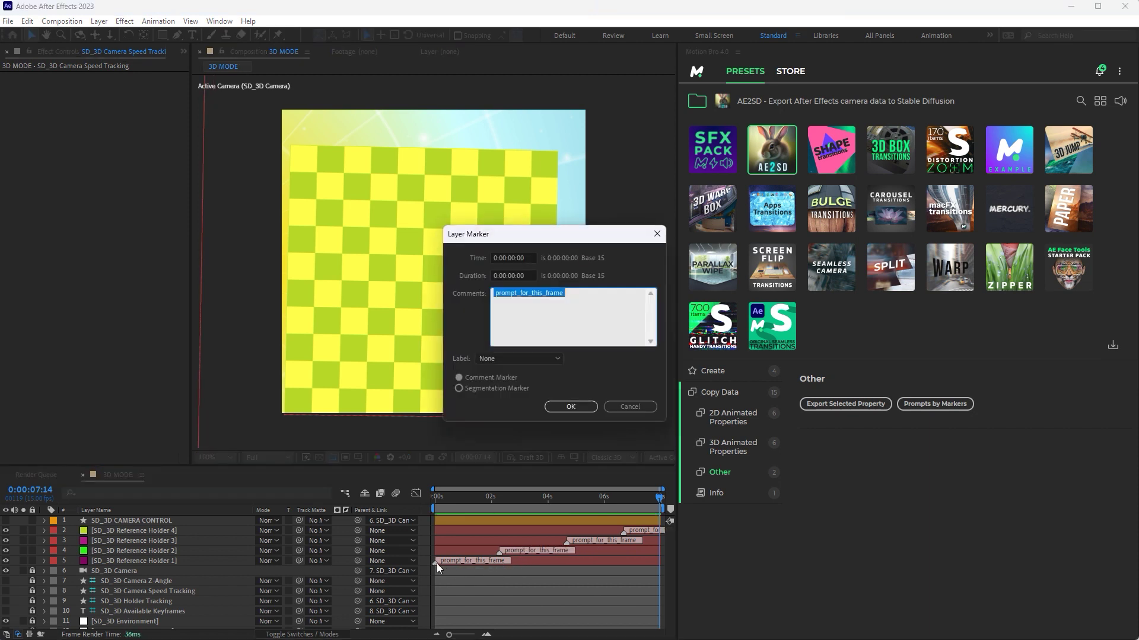
pyautogui.hotkey('ctrl', 'v')
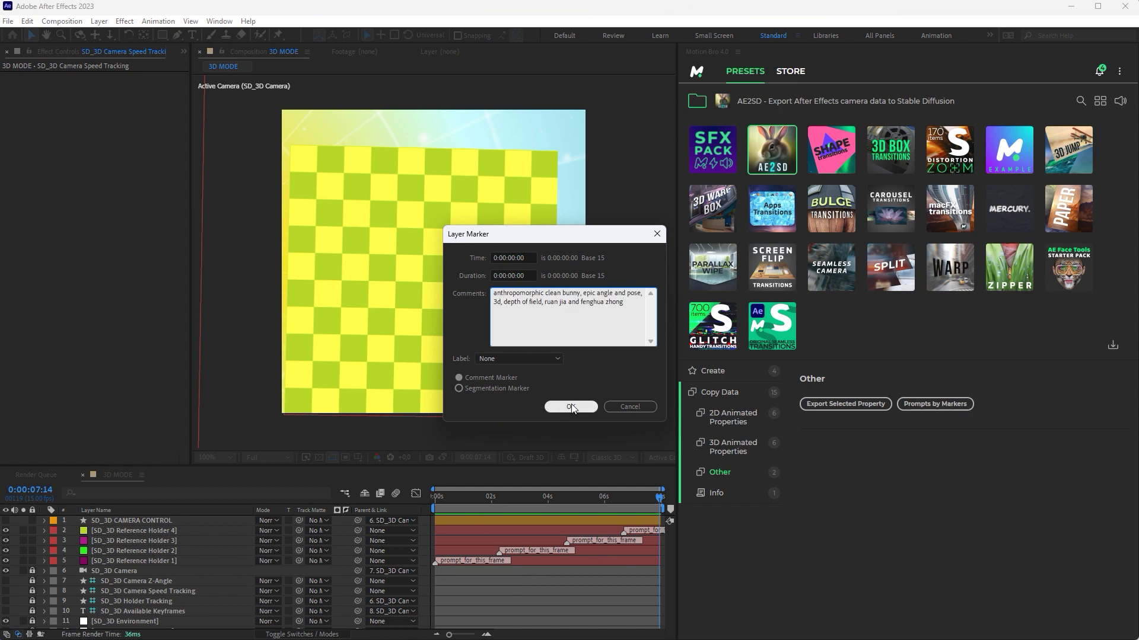
pyautogui.click(569, 406)
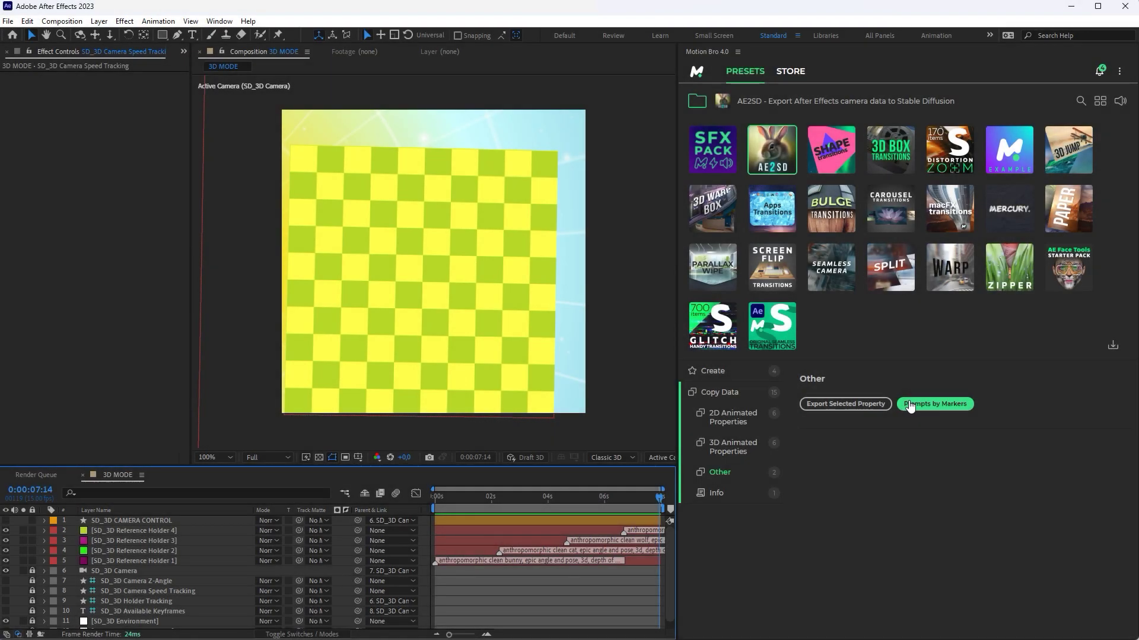
# - Build the frame-numbered prompt list from all four markers and copy it
pyautogui.click(910, 407)
pyautogui.hotkey('ctrl', 'c')
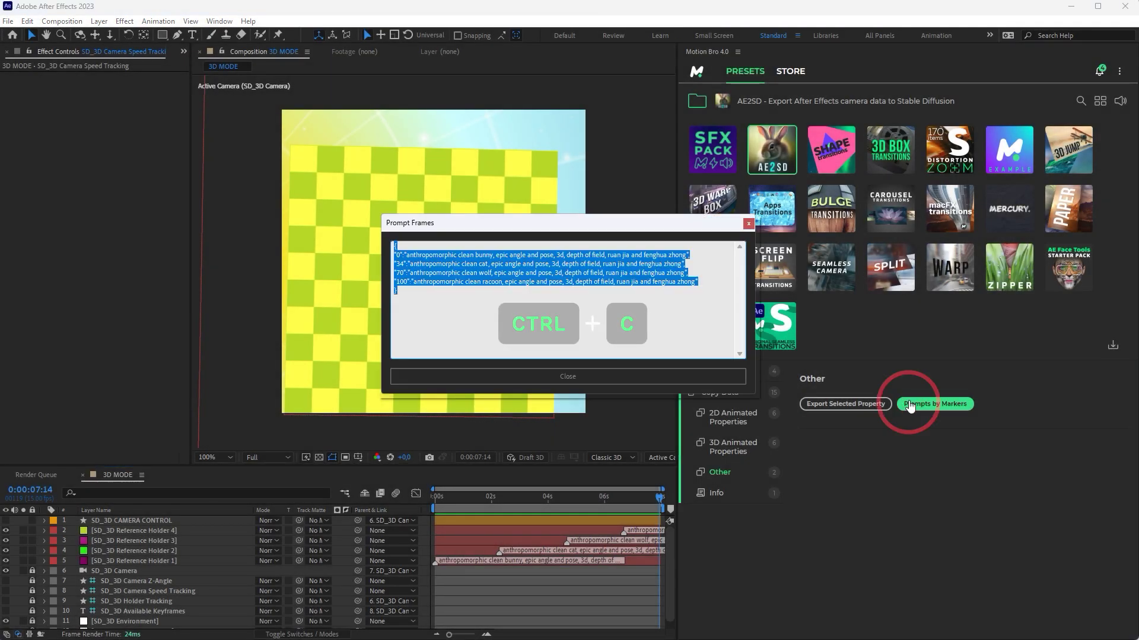
pyautogui.click(570, 377)
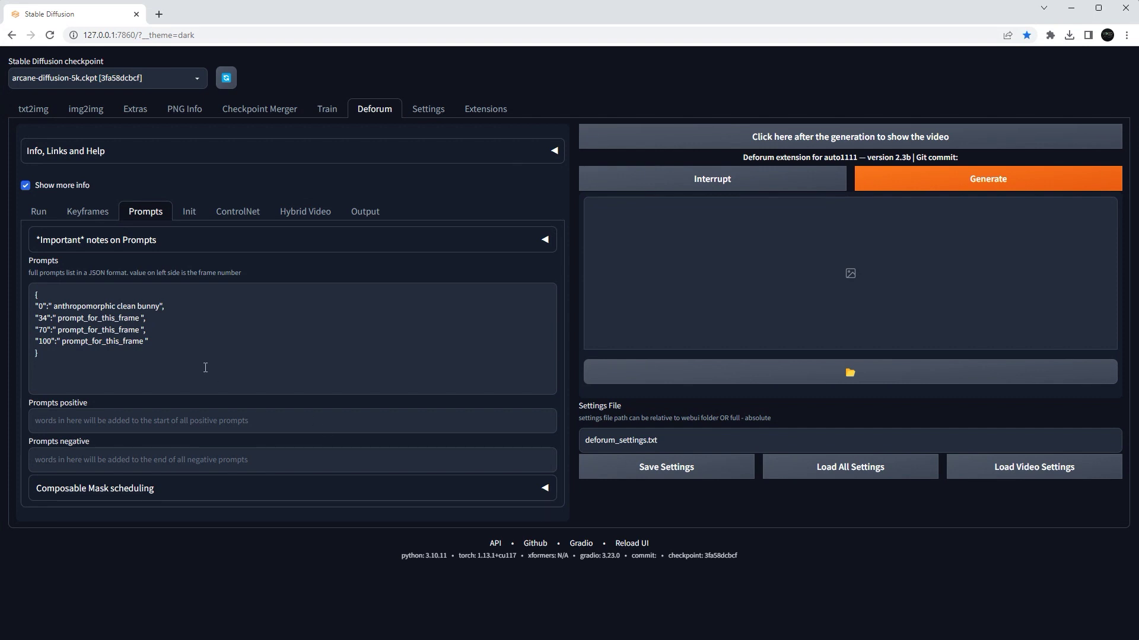
# - Swap Deforum's prompts for the copied bunny, cat, wolf and racoon list and enable steps scheduling
pyautogui.hotkey('ctrl', 'a')
pyautogui.press('BackSpace')
pyautogui.hotkey('ctrl', 'v')
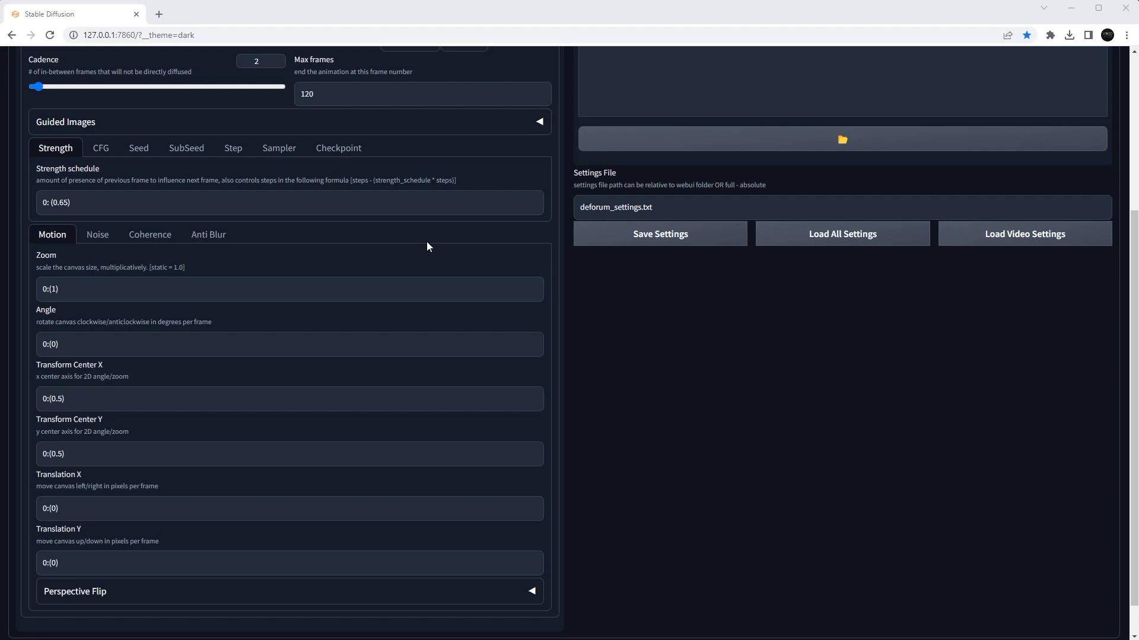
pyautogui.click(233, 148)
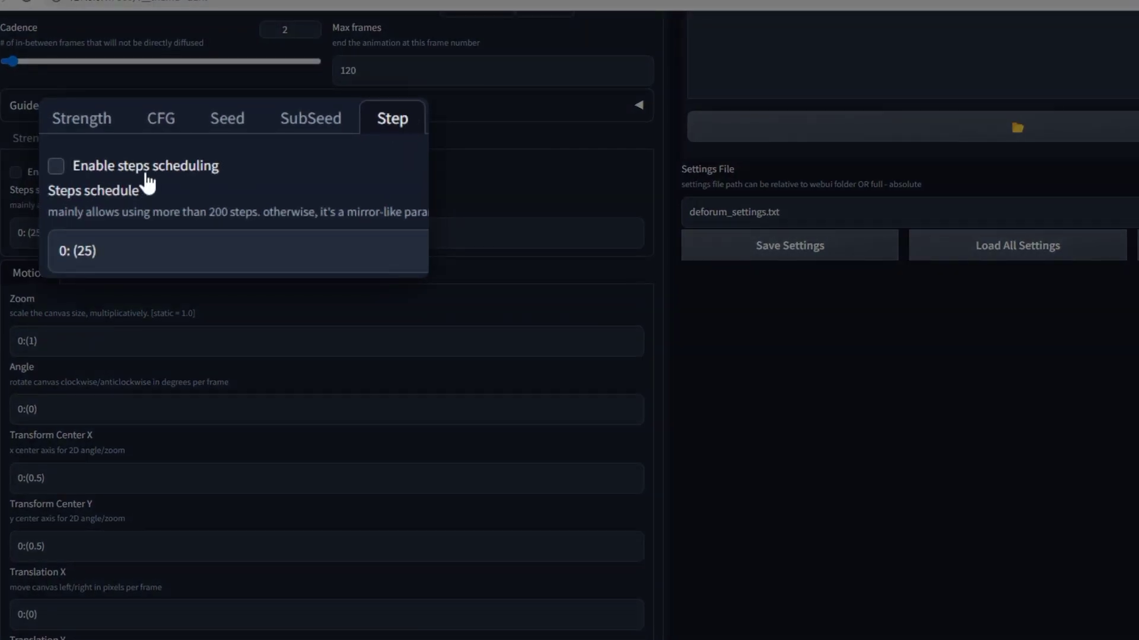
pyautogui.click(147, 174)
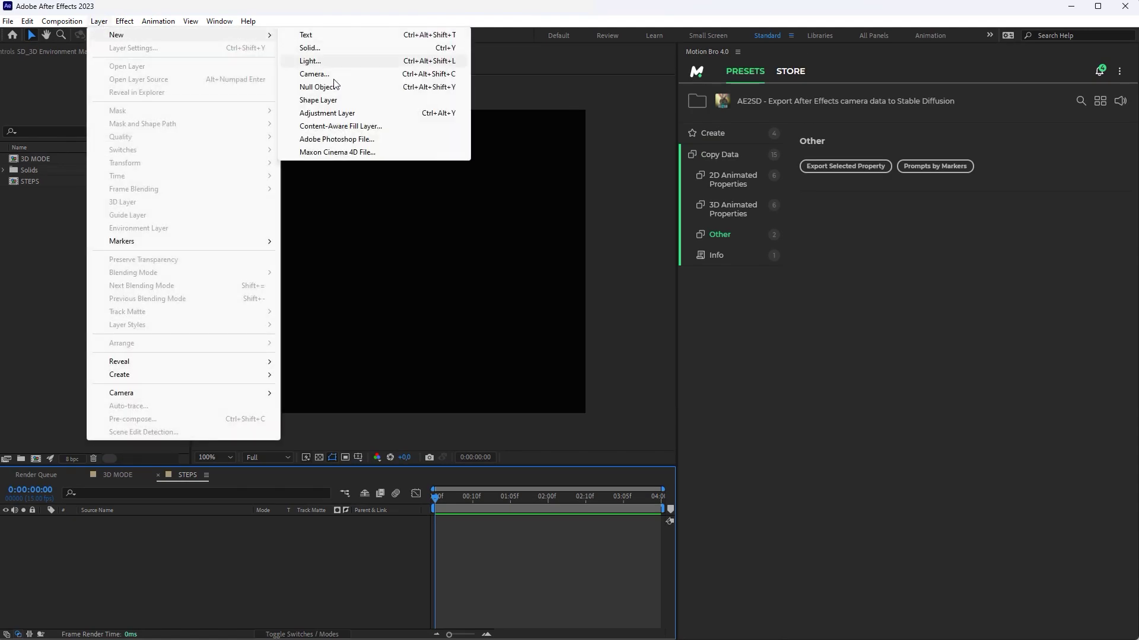
# - Add a Null Object and separate its Position into X and Y dimensions
pyautogui.click(338, 88)
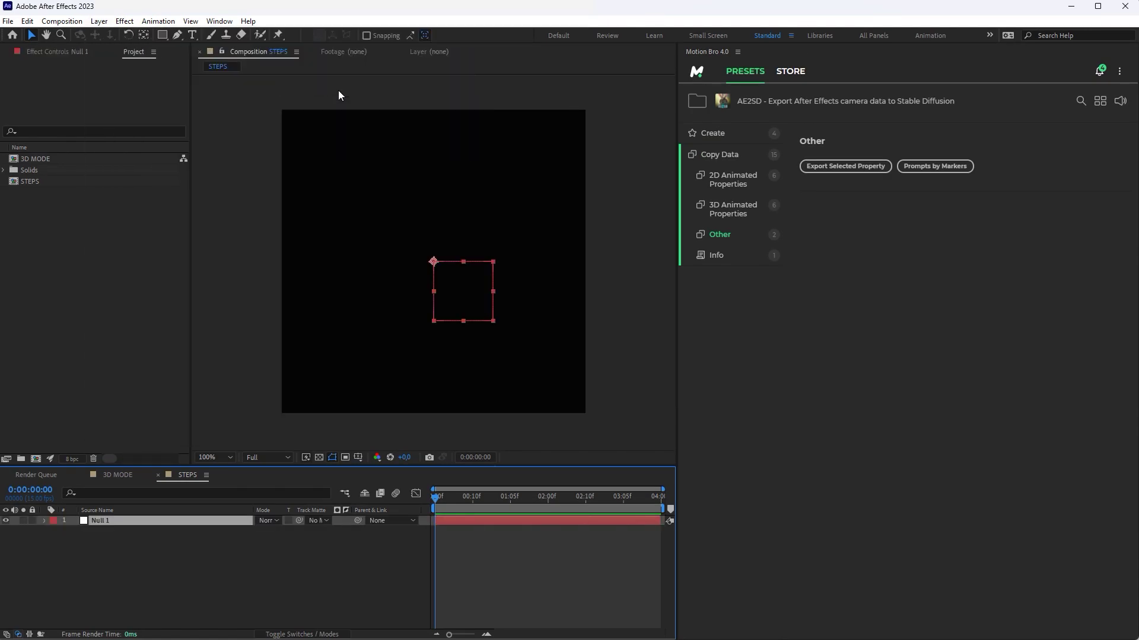
pyautogui.press('p')
pyautogui.rightClick(121, 532)
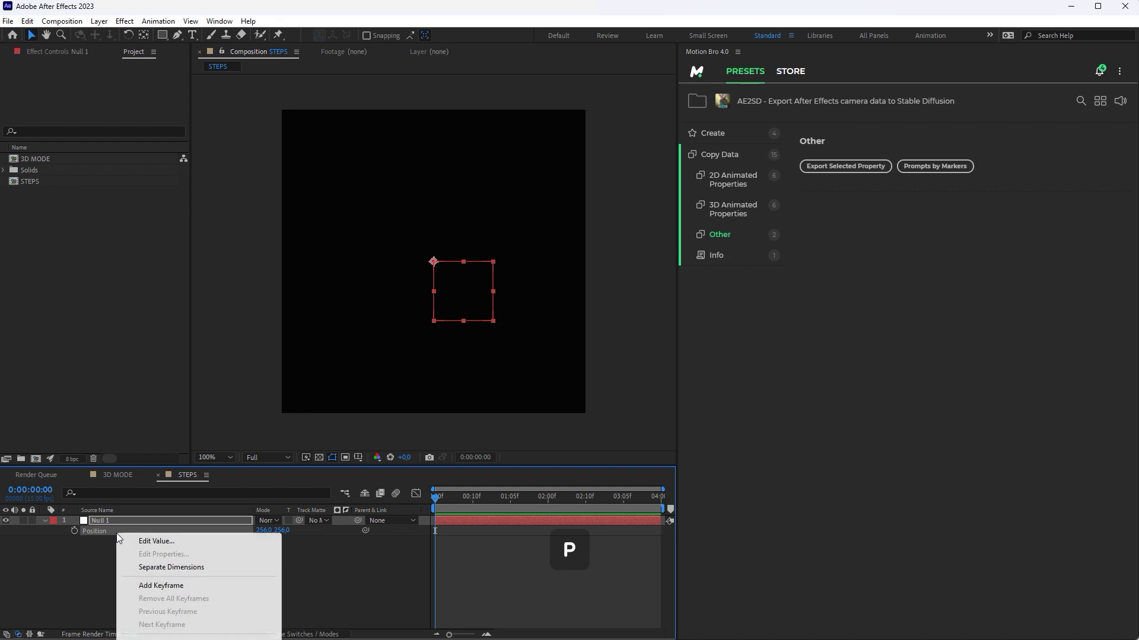
pyautogui.click(154, 567)
# - Keyframe the null's X Position at 1 on frame 0 and 100 at 0:00:03:14
pyautogui.click(74, 530)
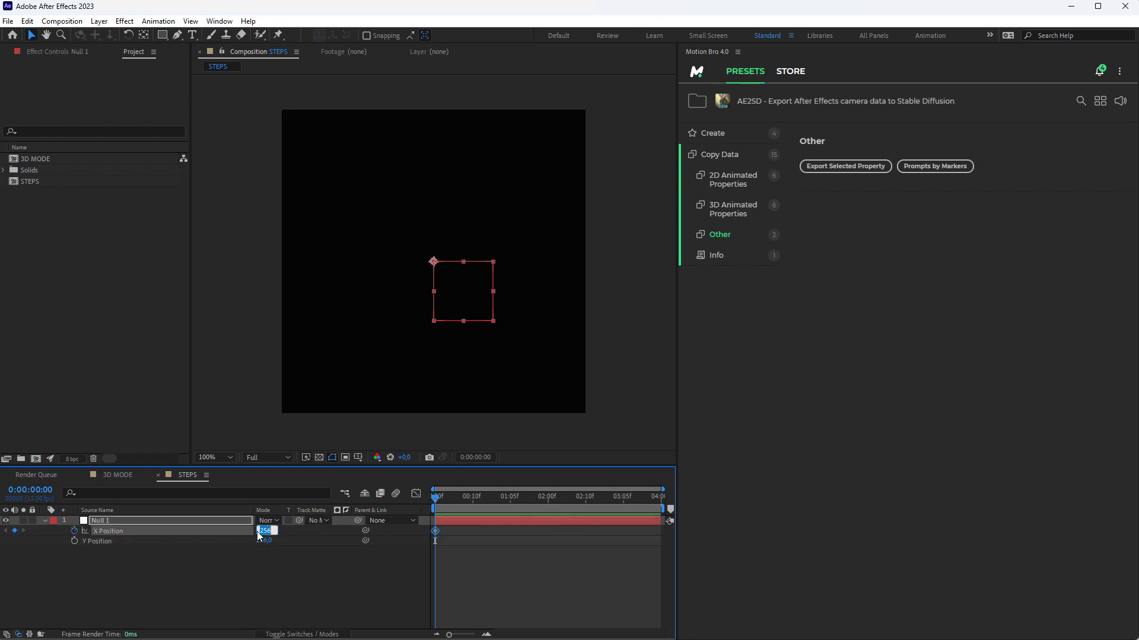
pyautogui.click(256, 531)
pyautogui.write('1')
pyautogui.press('Return')
pyautogui.moveTo(440, 496); pyautogui.dragTo(709, 510)
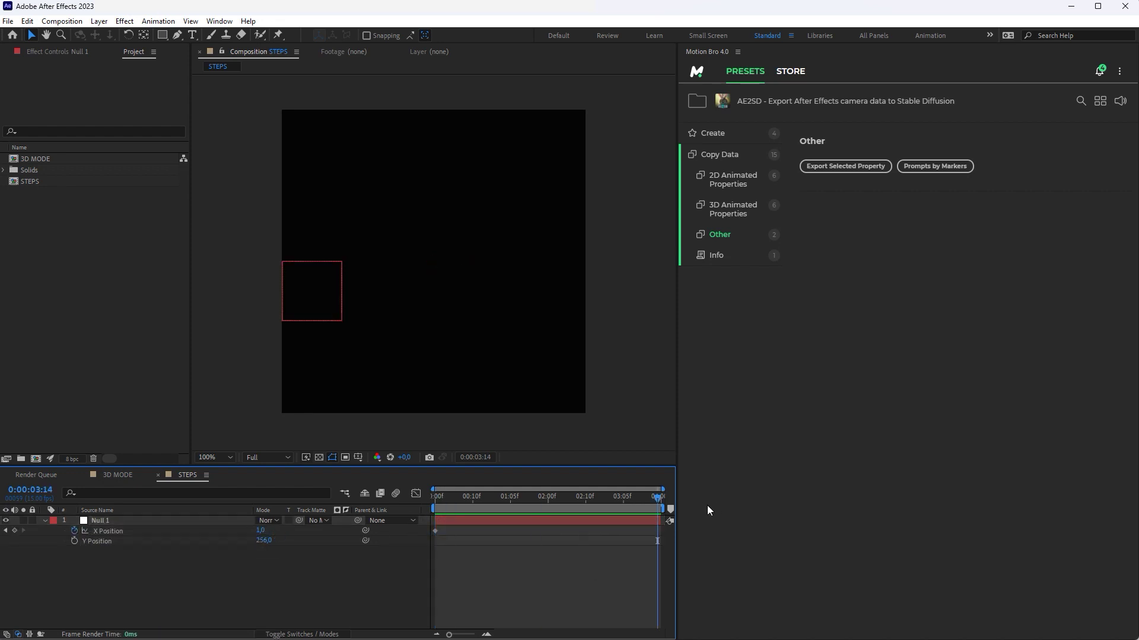
pyautogui.write('100')
pyautogui.press('Return')
# - Shape the X Position curve in the Graph Editor to ease in and rise steeply at the end
pyautogui.click(224, 531)
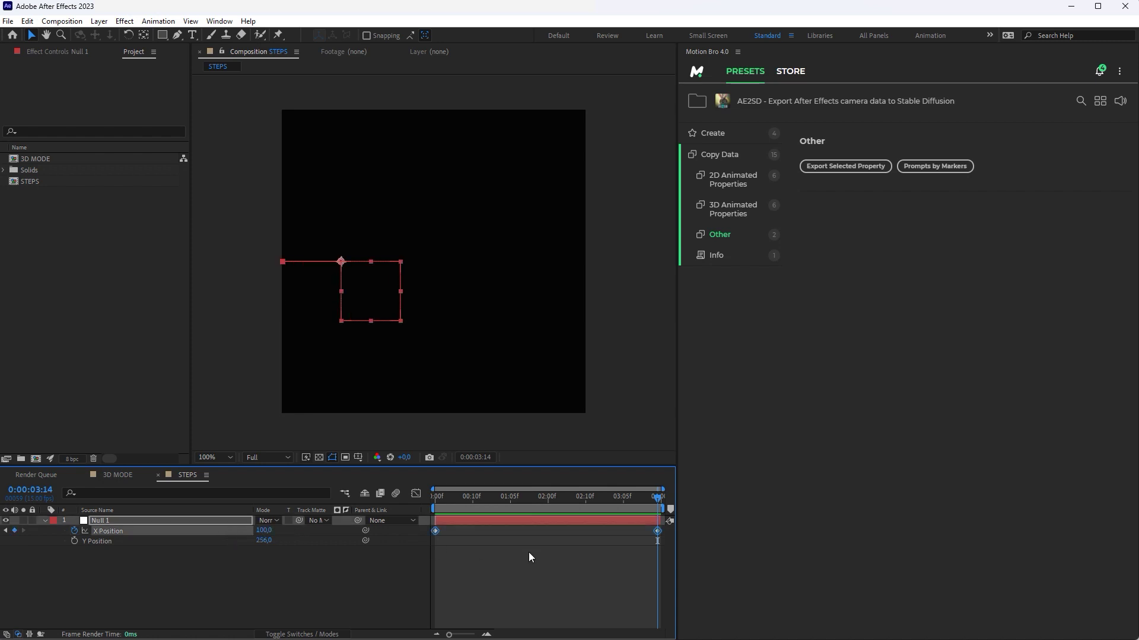
pyautogui.click(417, 494)
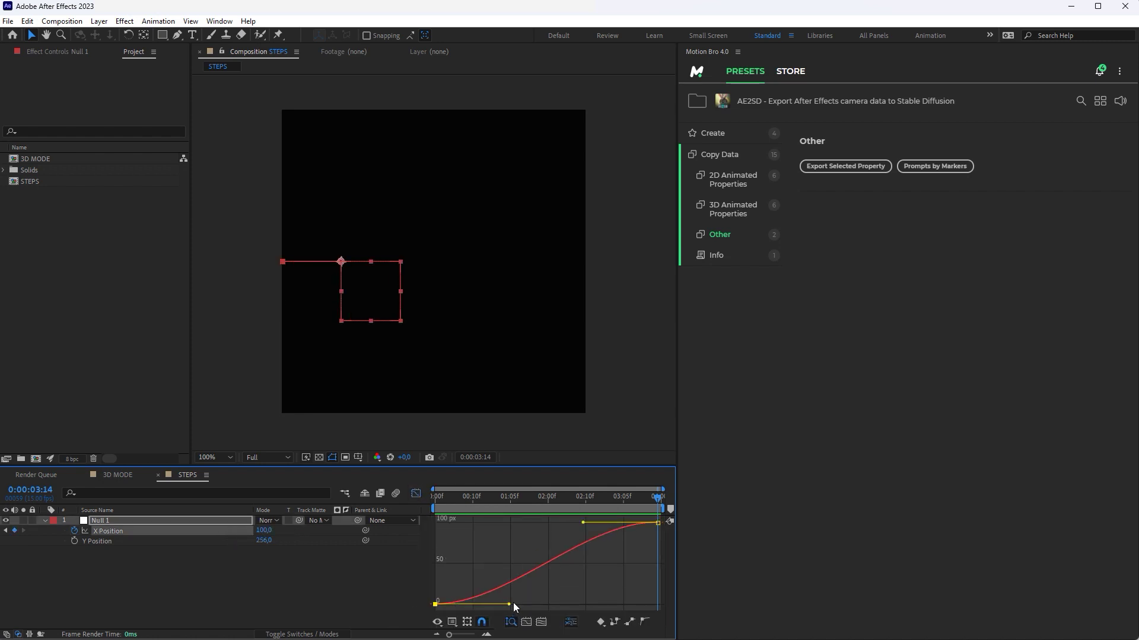
pyautogui.moveTo(513, 603); pyautogui.dragTo(638, 591)
pyautogui.moveTo(584, 524); pyautogui.dragTo(648, 556)
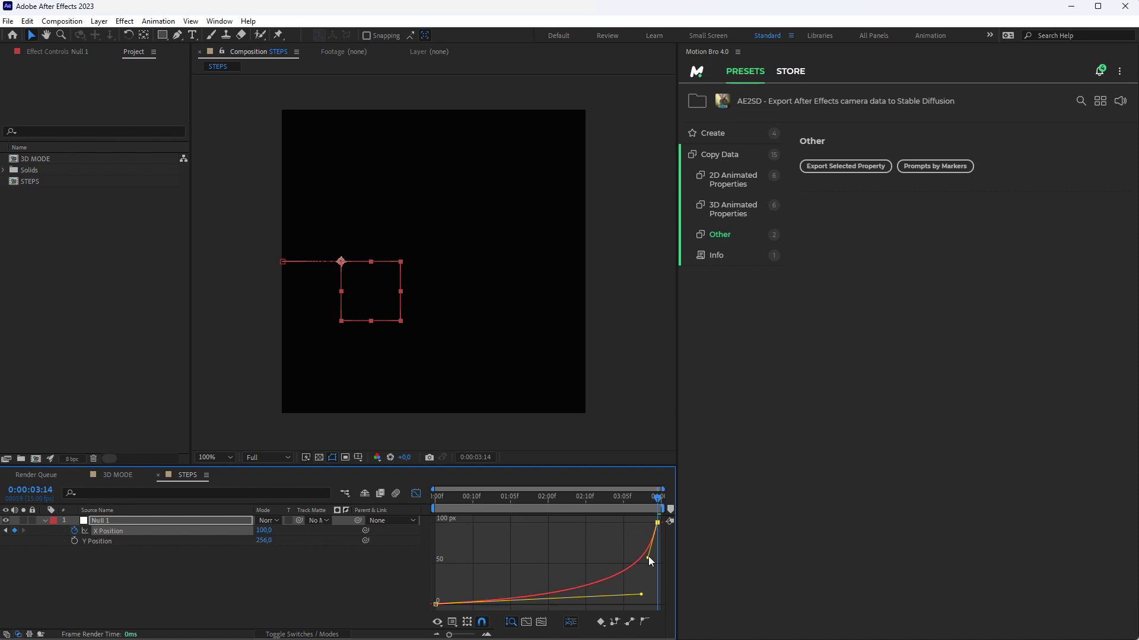
# - Export the X Position keyframes as text values and copy them
pyautogui.click(833, 168)
pyautogui.hotkey('ctrl', 'c')
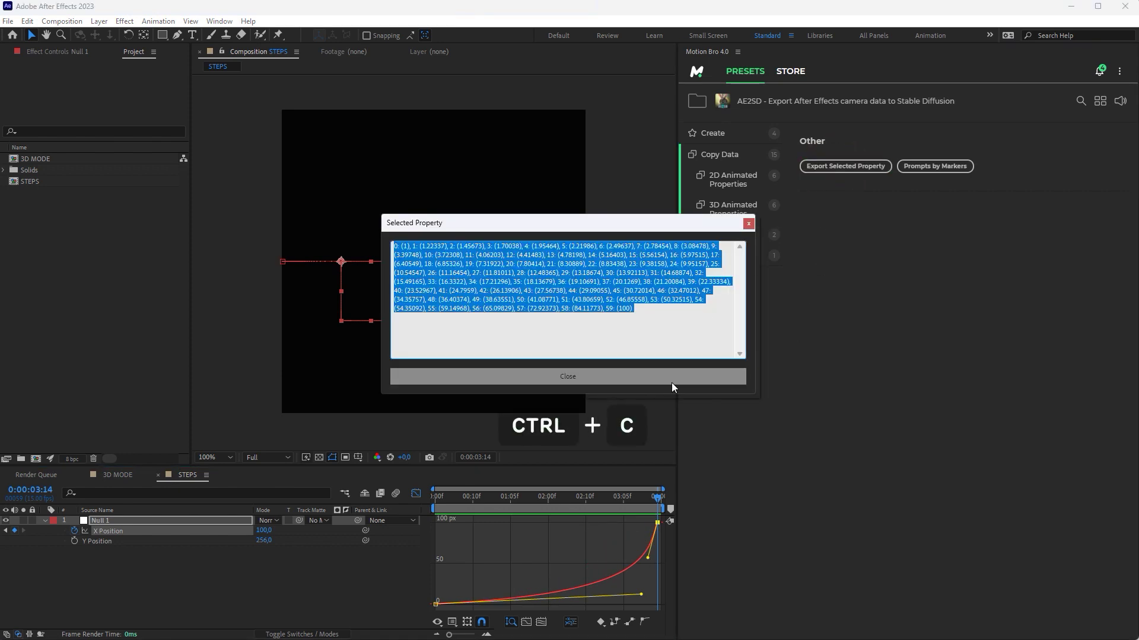
pyautogui.click(671, 382)
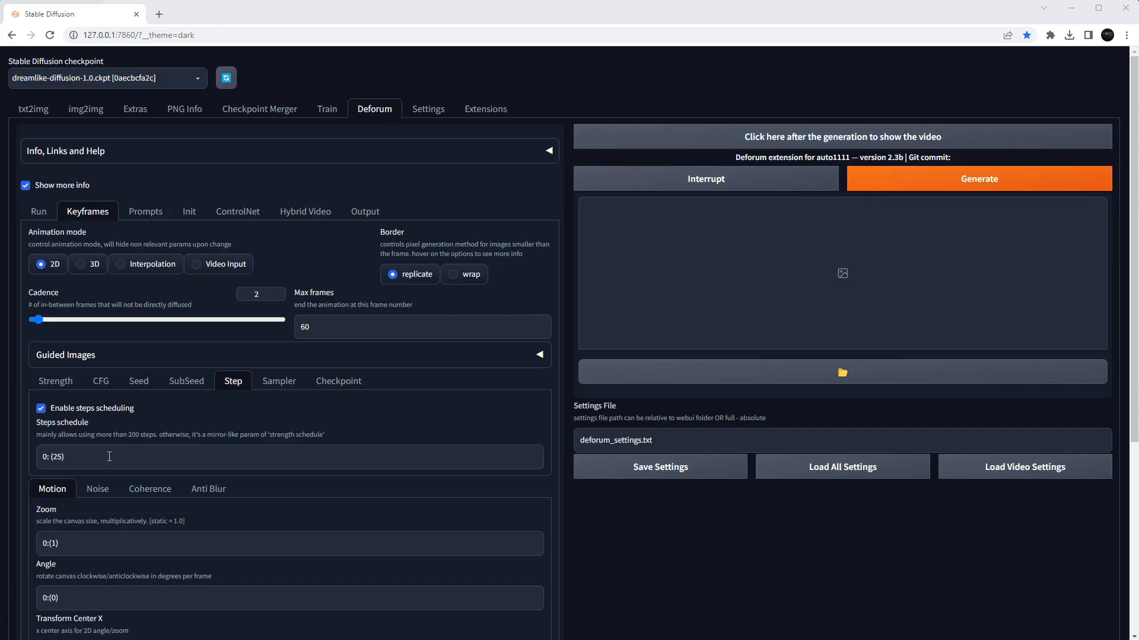
# - Paste the 60-frame ramp into Deforum's Steps schedule and start generating
pyautogui.moveTo(109, 457); pyautogui.dragTo(35, 456)
pyautogui.hotkey('ctrl', 'v')
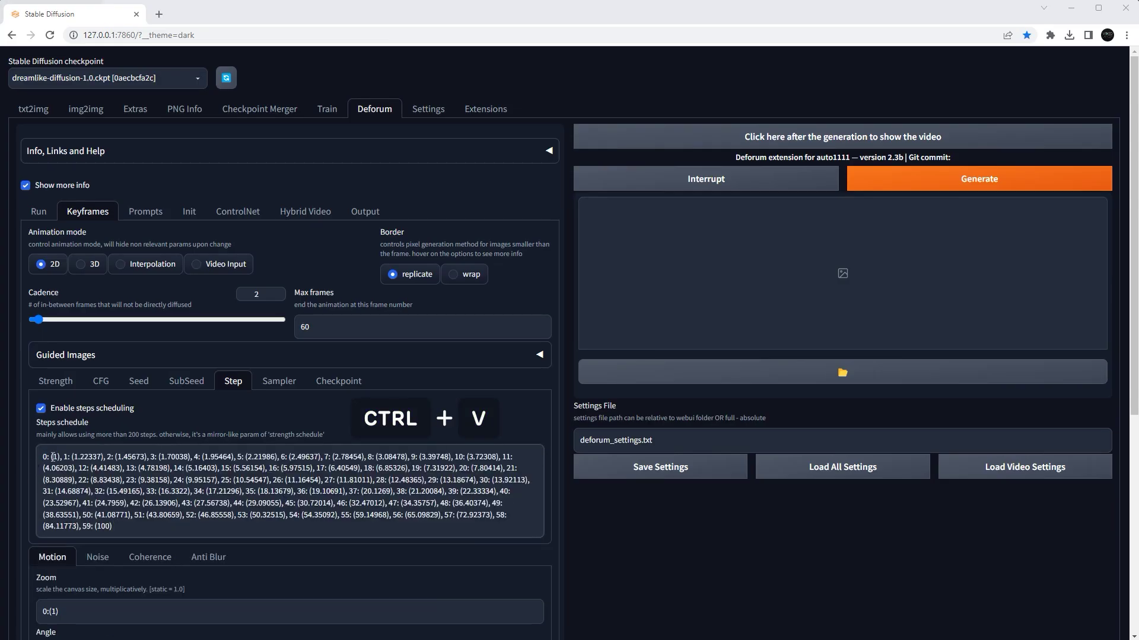
pyautogui.click(949, 186)
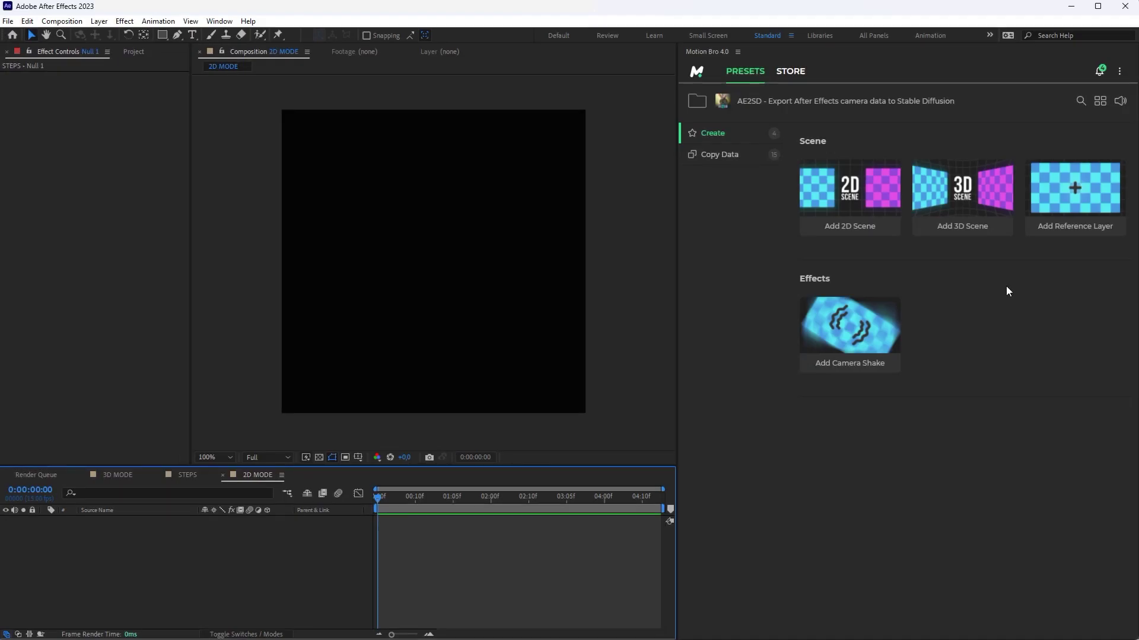
# - Add Motion Bro's 2D Scene and show the SD_2D CAMERA CONTROL's Position, Scale and Rotation
pyautogui.click(859, 230)
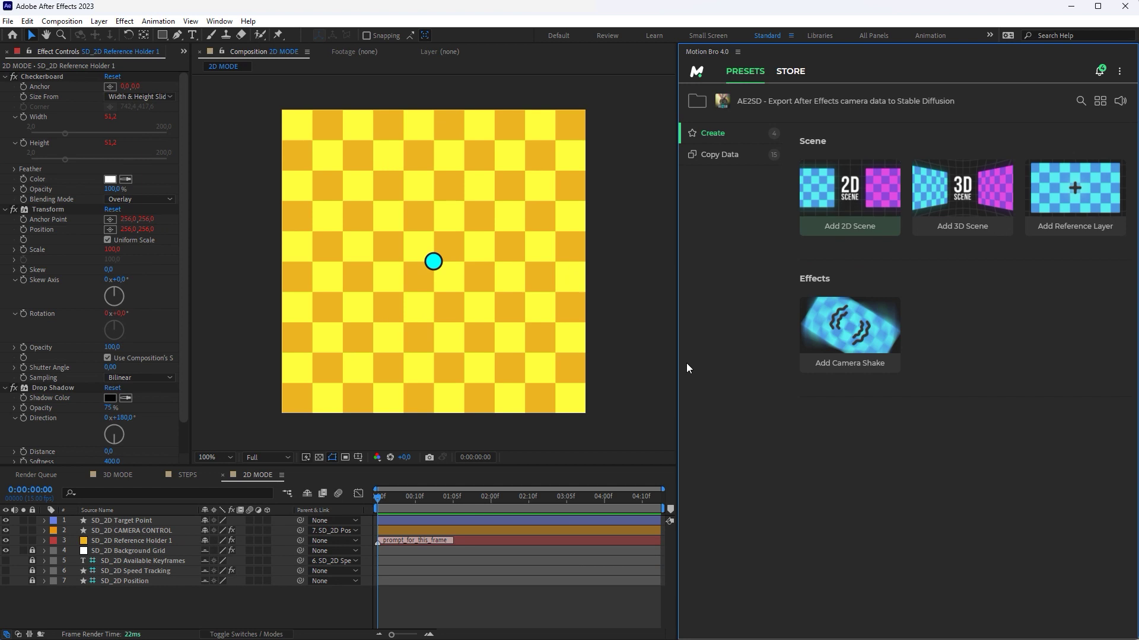
pyautogui.click(177, 530)
pyautogui.press('p')
pyautogui.hotkey('shift', 's')
pyautogui.hotkey('shift', 'r')
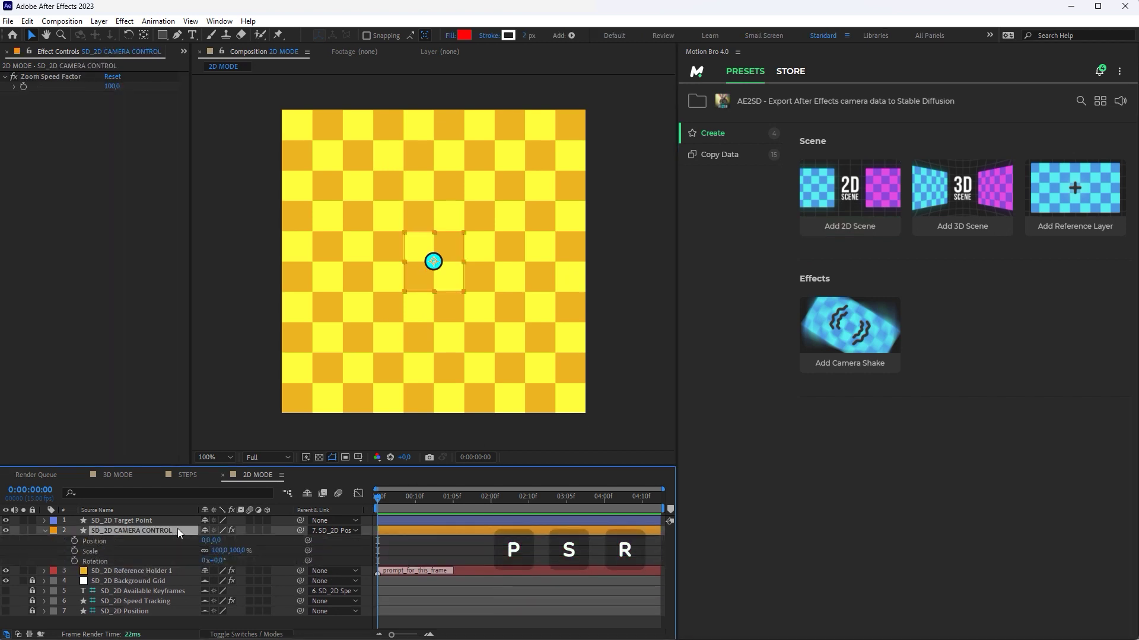
# - Keyframe the camera control's Scale from 100% at the start to 263% at the clip's end
pyautogui.click(74, 551)
pyautogui.moveTo(377, 499); pyautogui.dragTo(716, 508)
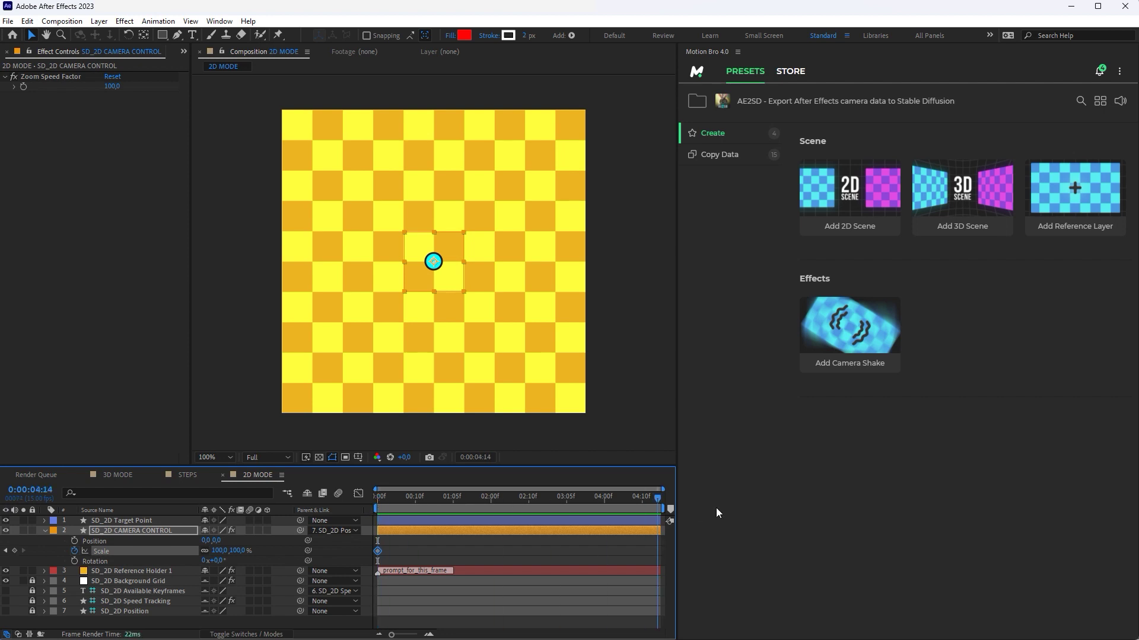
pyautogui.moveTo(243, 552); pyautogui.dragTo(324, 539)
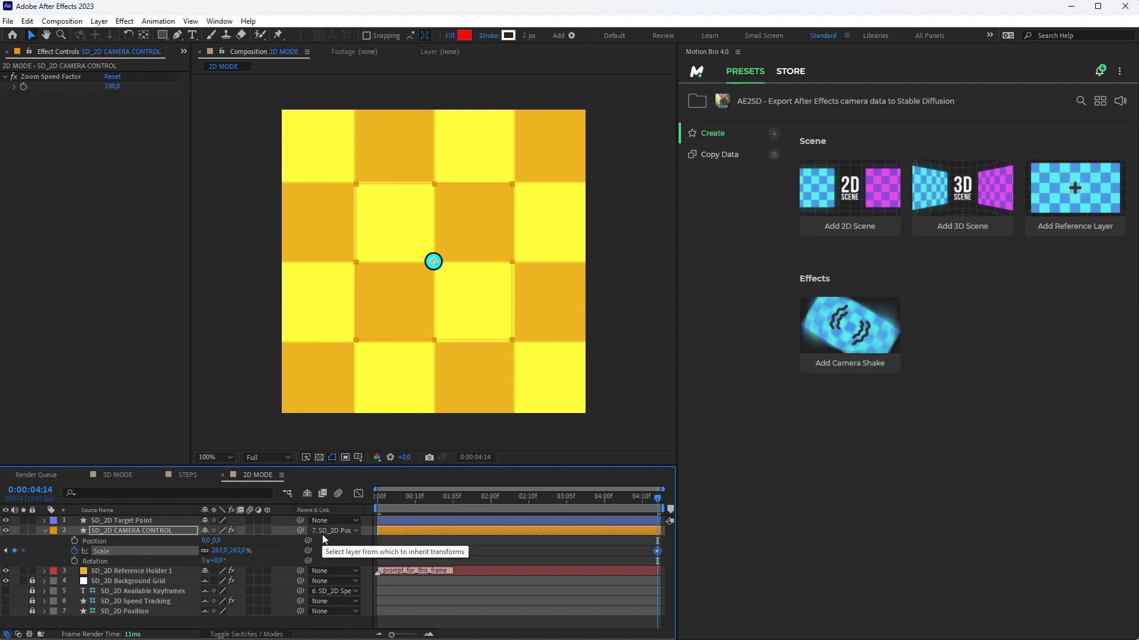
# - Move the SD_2D Target Point to the left-middle area and preview the zoom toward it
pyautogui.click(193, 521)
pyautogui.moveTo(433, 261); pyautogui.dragTo(563, 152)
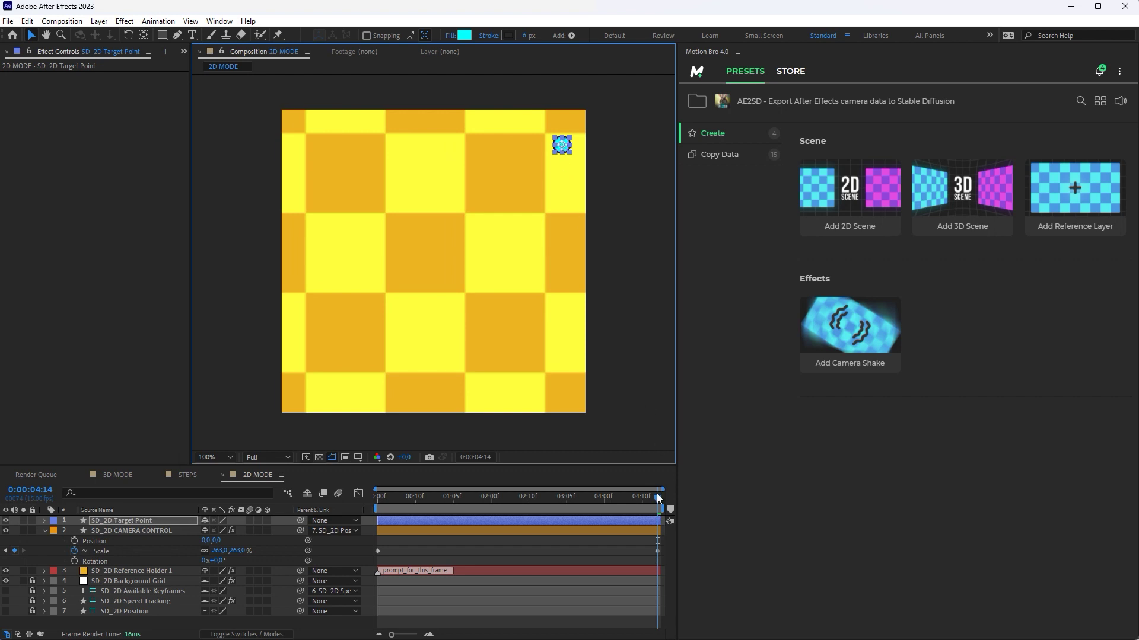
pyautogui.moveTo(658, 499)
pyautogui.mouseDown()
pyautogui.moveTo(398, 500)
pyautogui.moveTo(658, 498)
pyautogui.mouseUp()
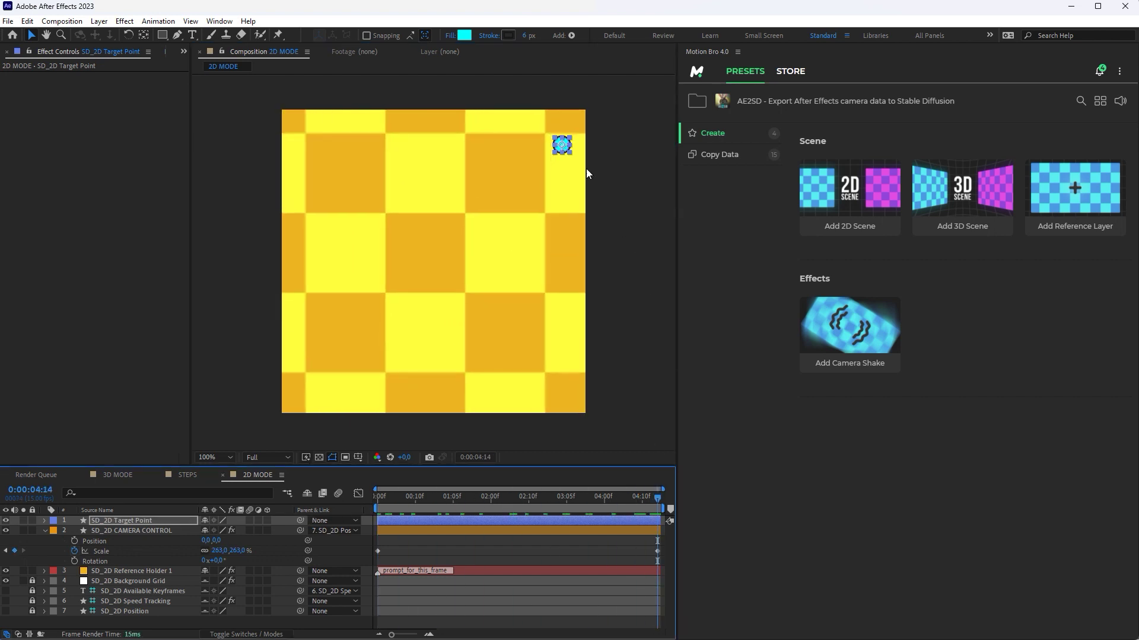
pyautogui.moveTo(554, 148); pyautogui.dragTo(311, 326)
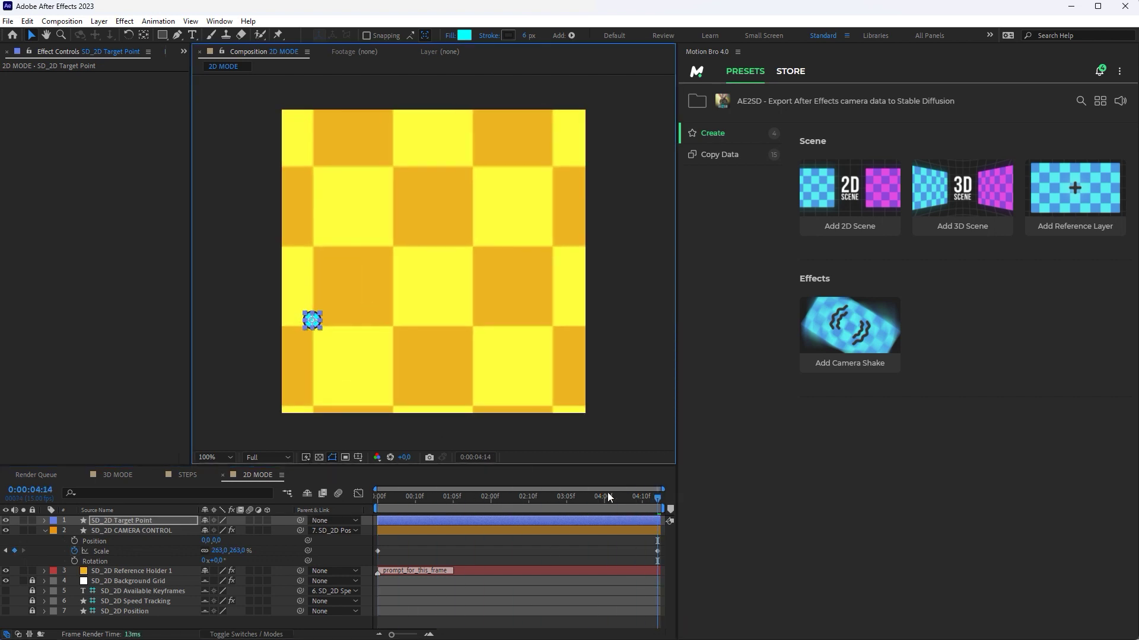
pyautogui.moveTo(607, 496); pyautogui.dragTo(579, 504)
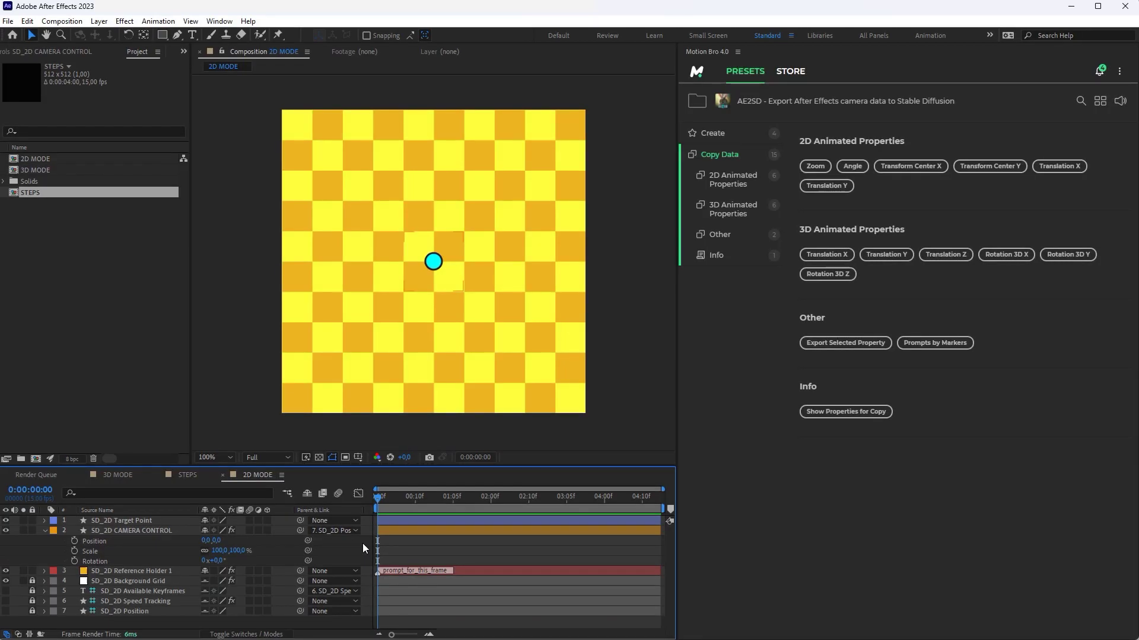
# - Keyframe camera Scale up to 200% at one second and reshape the curve's easing
pyautogui.click(75, 551)
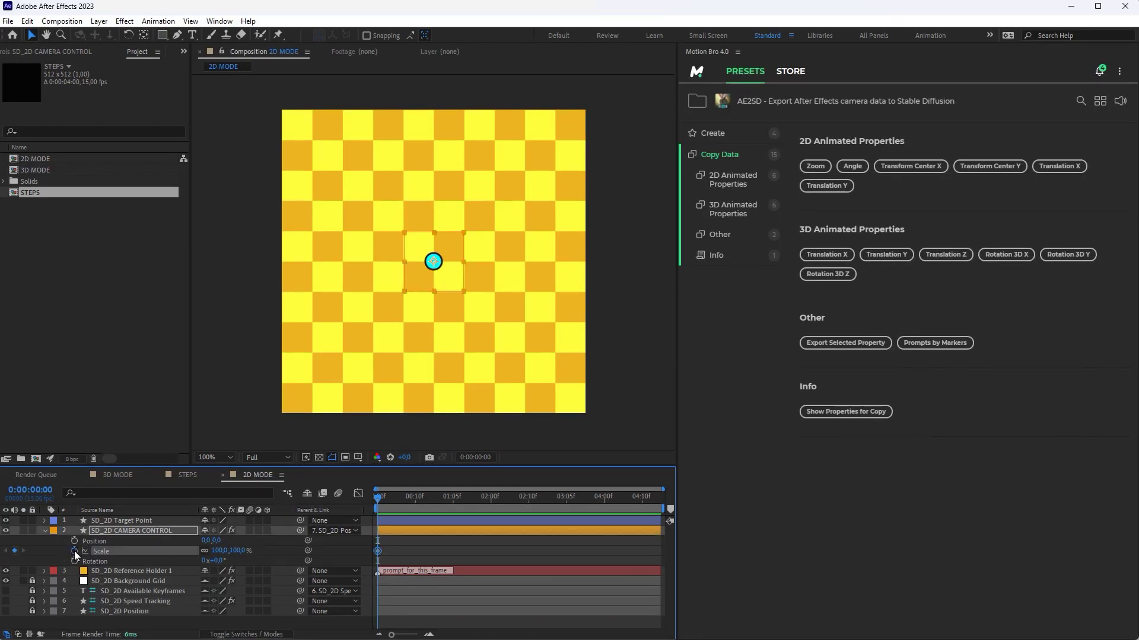
pyautogui.click(358, 494)
pyautogui.moveTo(396, 498); pyautogui.dragTo(434, 497)
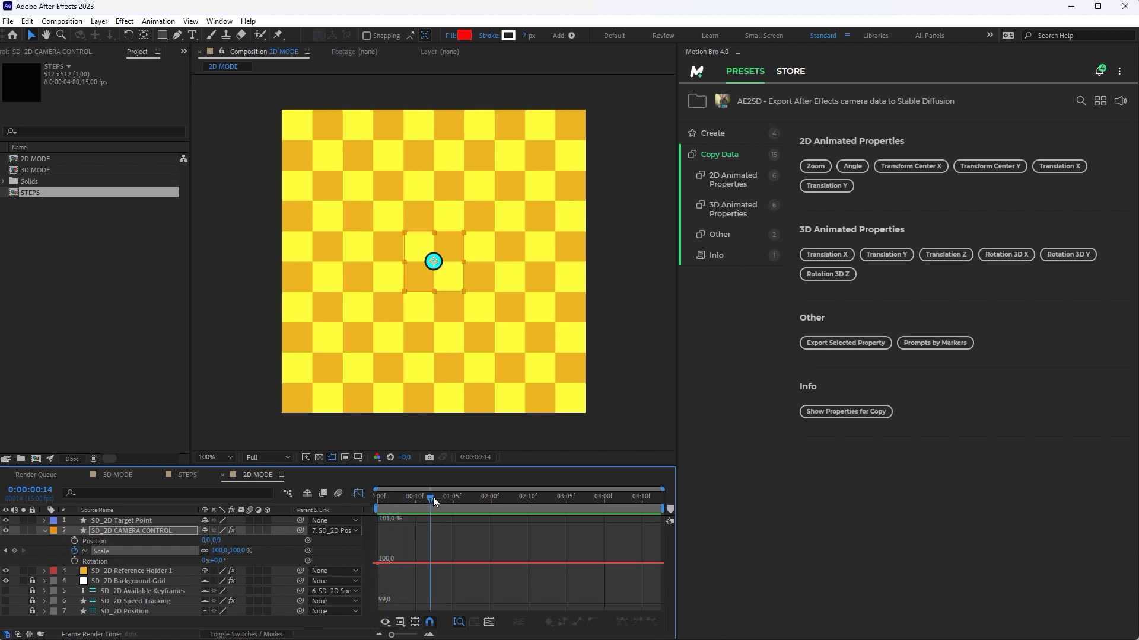
pyautogui.moveTo(231, 551); pyautogui.dragTo(290, 546)
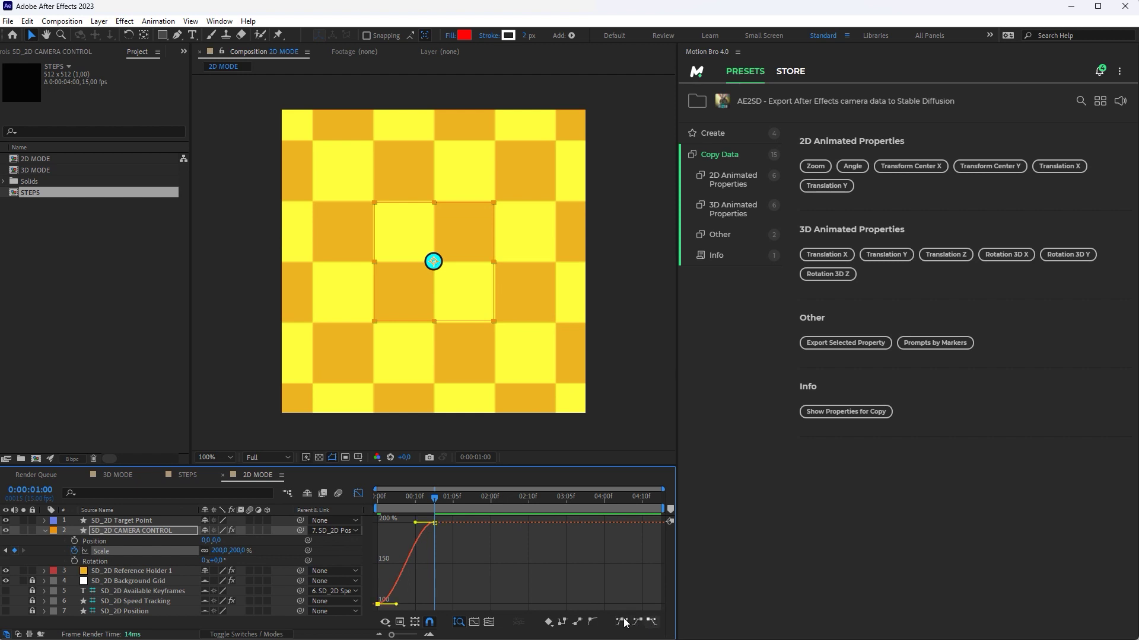
pyautogui.moveTo(416, 524); pyautogui.dragTo(417, 572)
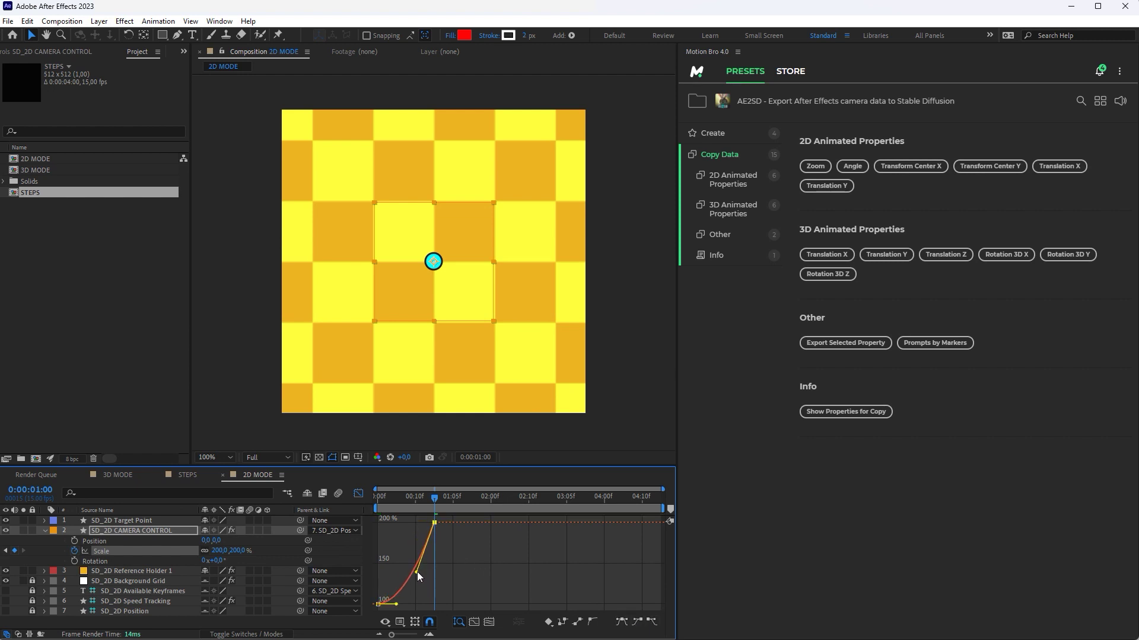
# - Add a 400% Scale keyframe at 0:00:04:00 and Easy Ease the keyframes around it
pyautogui.moveTo(433, 499); pyautogui.dragTo(666, 501)
pyautogui.click(15, 551)
pyautogui.moveTo(243, 551); pyautogui.dragTo(344, 530)
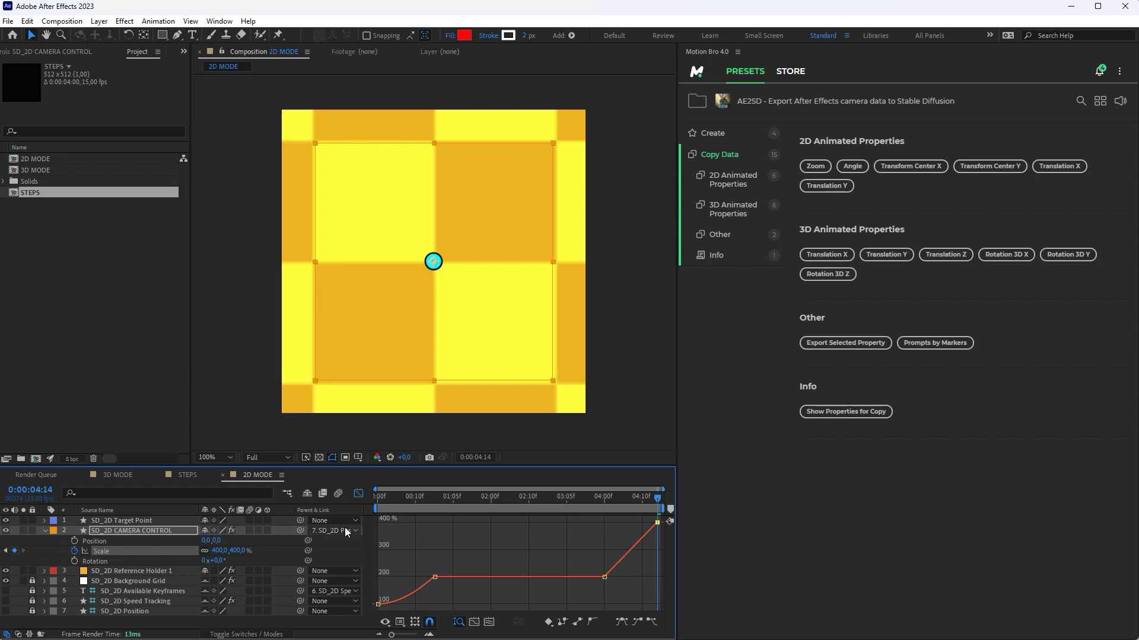
pyautogui.moveTo(564, 558); pyautogui.dragTo(619, 563)
pyautogui.press('F9')
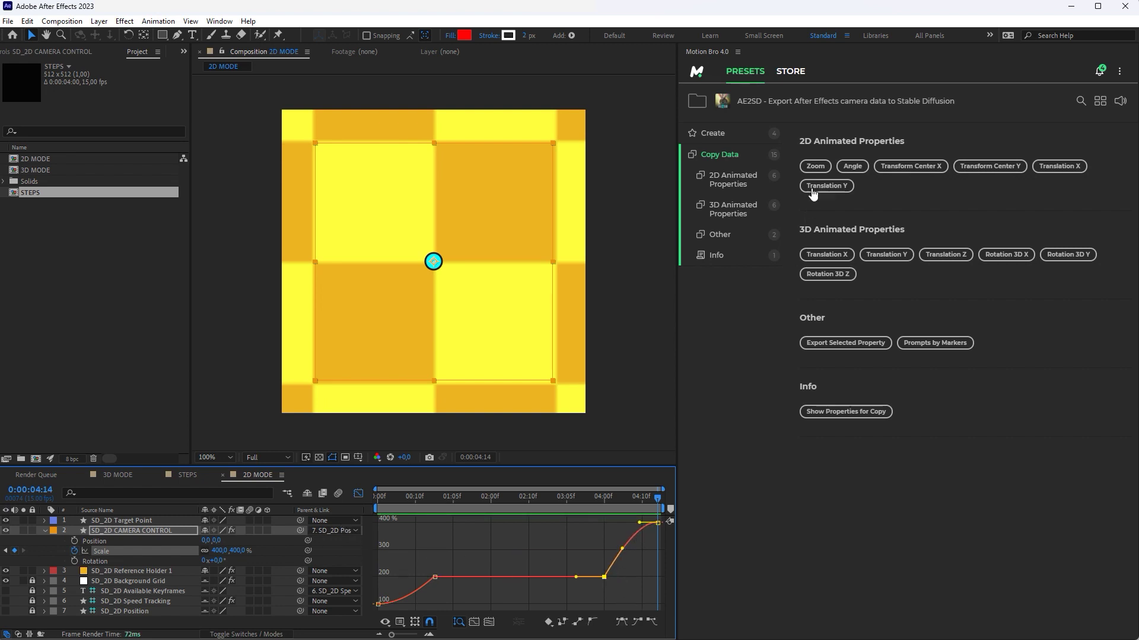
pyautogui.click(815, 166)
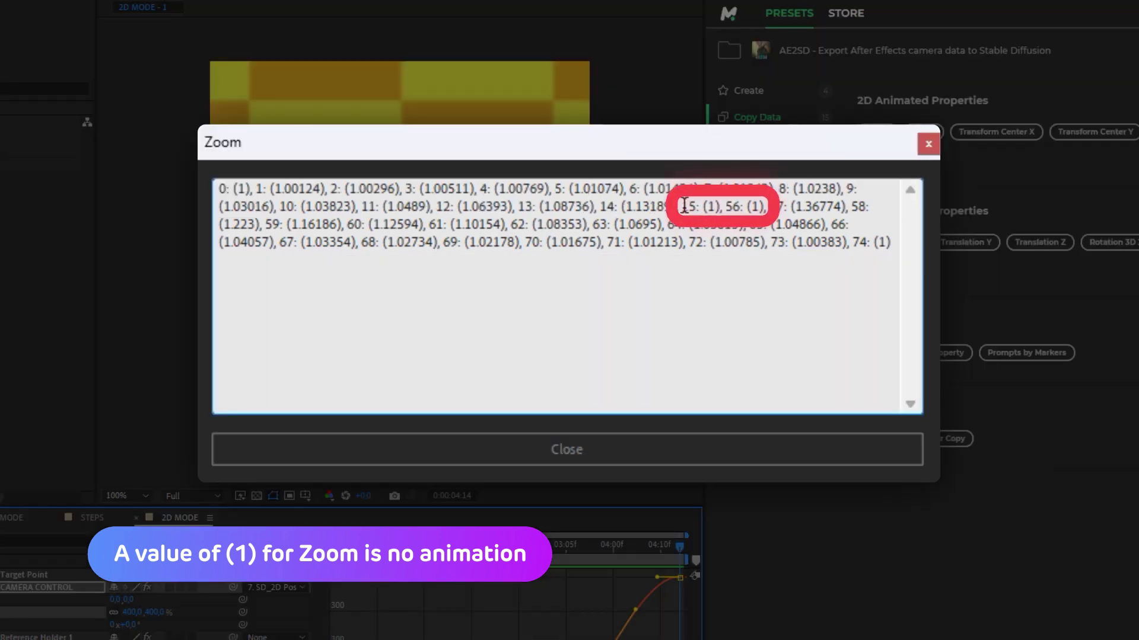
# - Delete the '15: (1), 56: (1),' entries from the Zoom schedule, then copy the whole schedule
pyautogui.moveTo(681, 206); pyautogui.dragTo(766, 206)
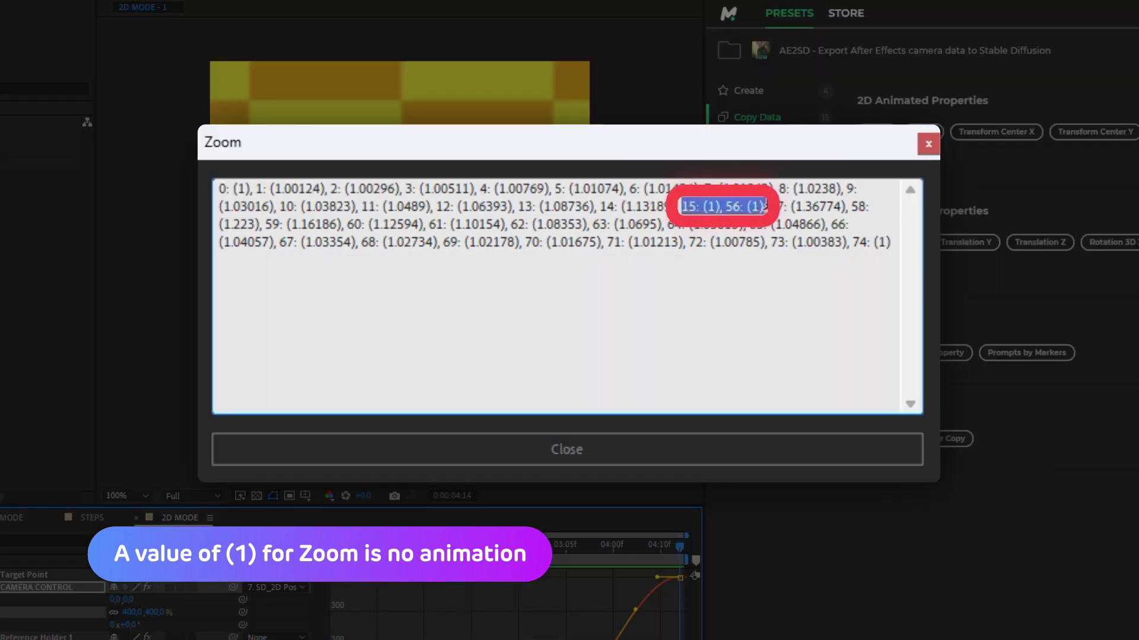
pyautogui.press('Delete')
pyautogui.hotkey('ctrl', 'a')
pyautogui.hotkey('ctrl', 'c')
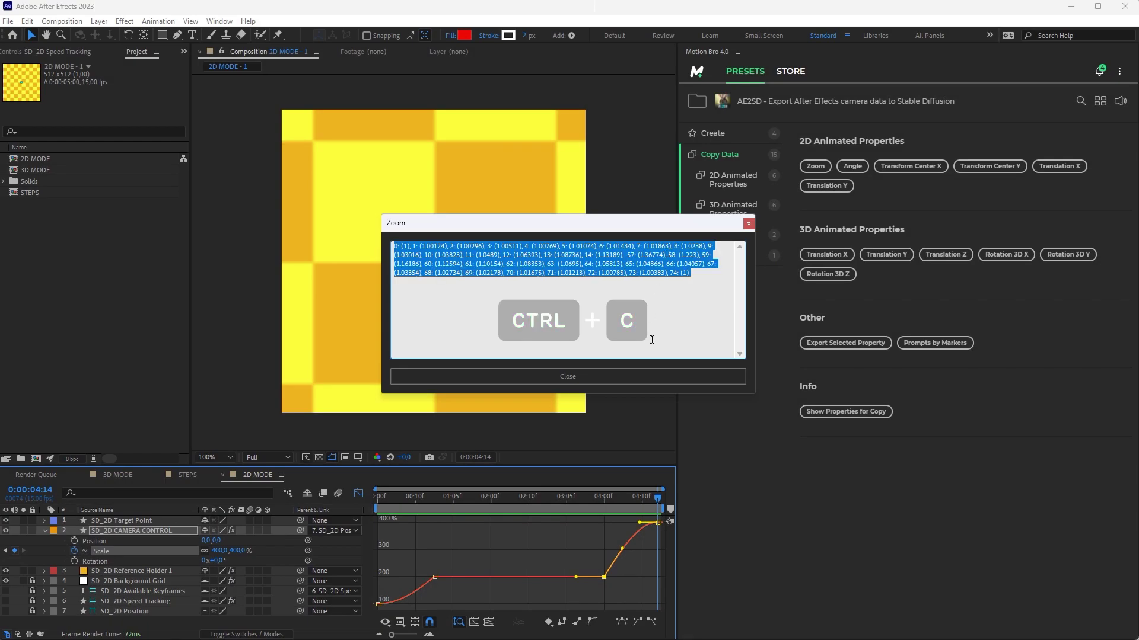
pyautogui.click(652, 379)
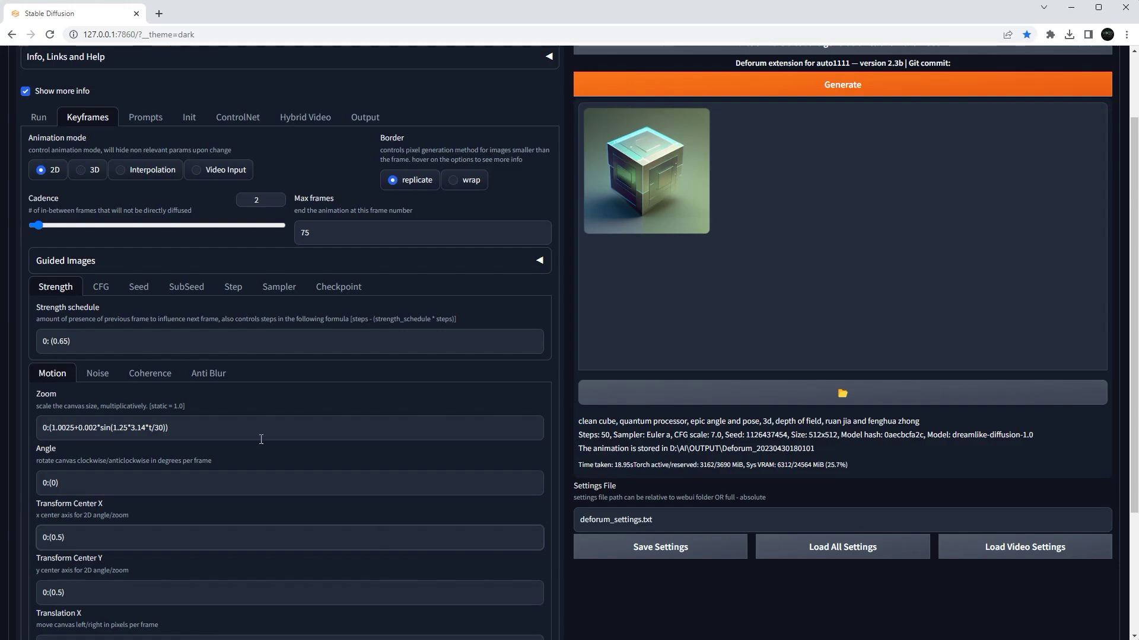
# - Overwrite Deforum's sine-based Zoom formula with the pasted 0–74 After Effects schedule
pyautogui.click(261, 440)
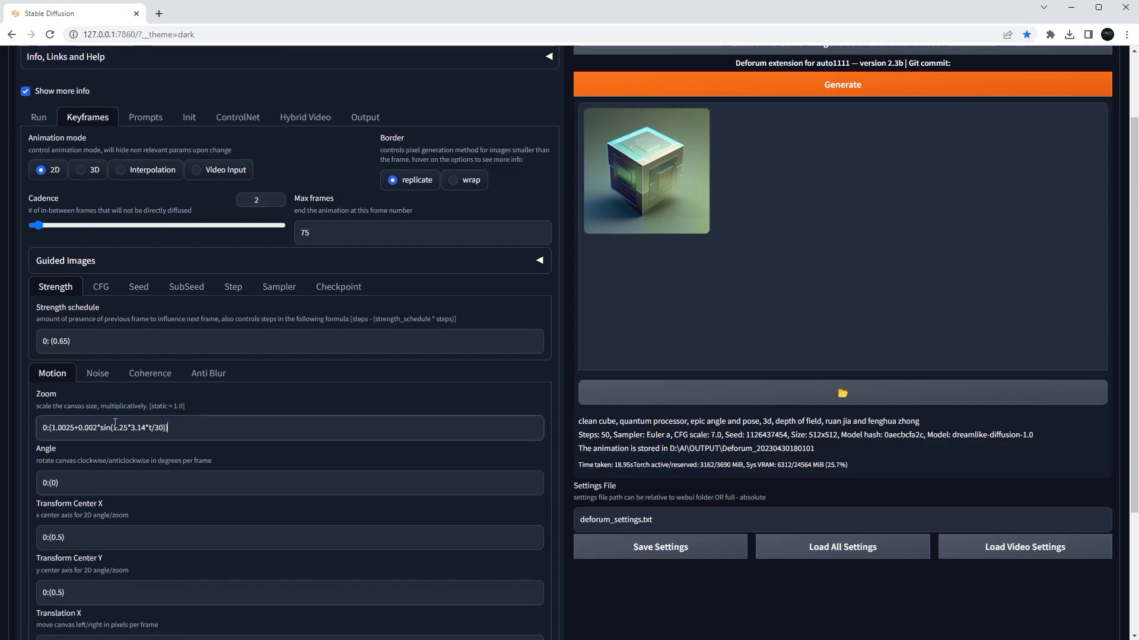
pyautogui.hotkey('ctrl', 'a')
pyautogui.hotkey('ctrl', 'v')
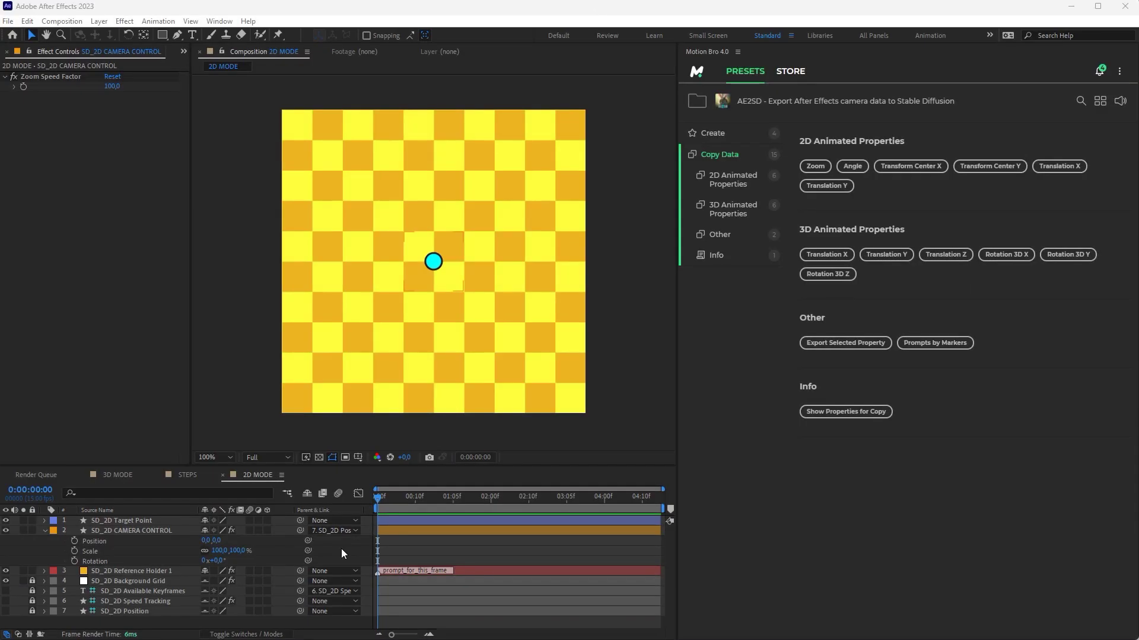
# - Keyframe Scale from 100% to 300% over the clip with Easy Ease and lengthened influence
pyautogui.click(74, 551)
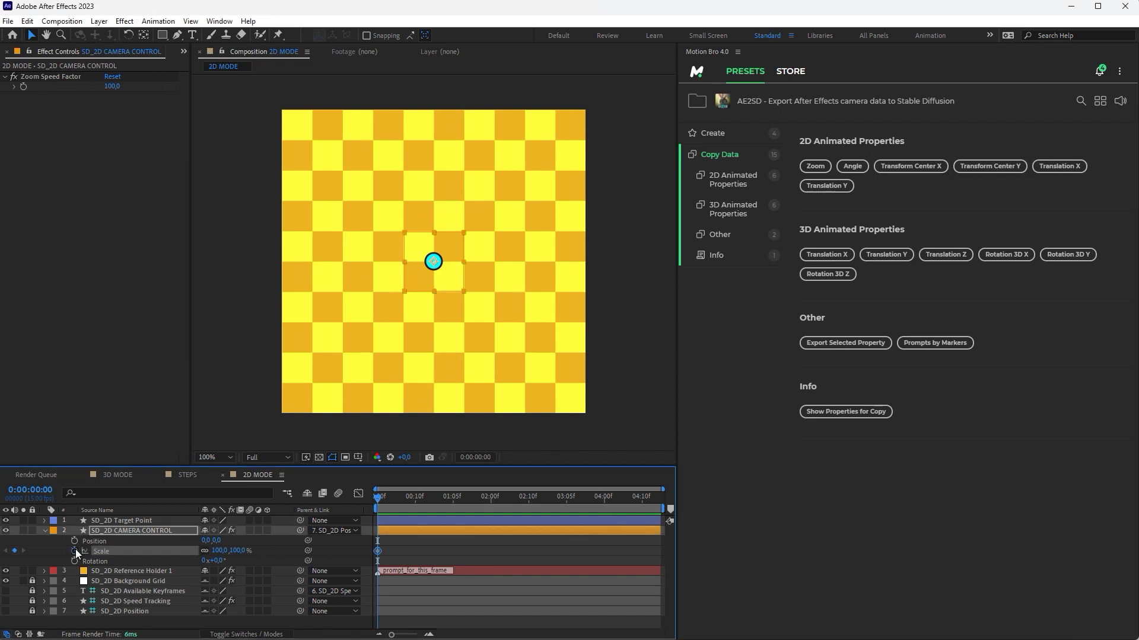
pyautogui.moveTo(378, 499); pyautogui.dragTo(665, 506)
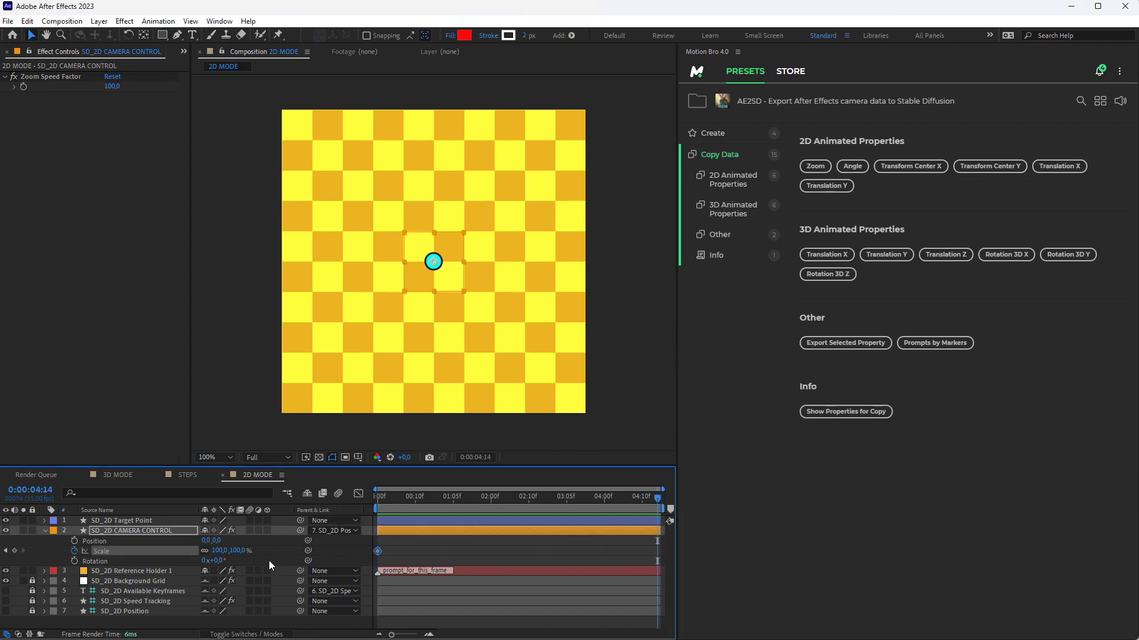
pyautogui.moveTo(236, 551); pyautogui.dragTo(368, 558)
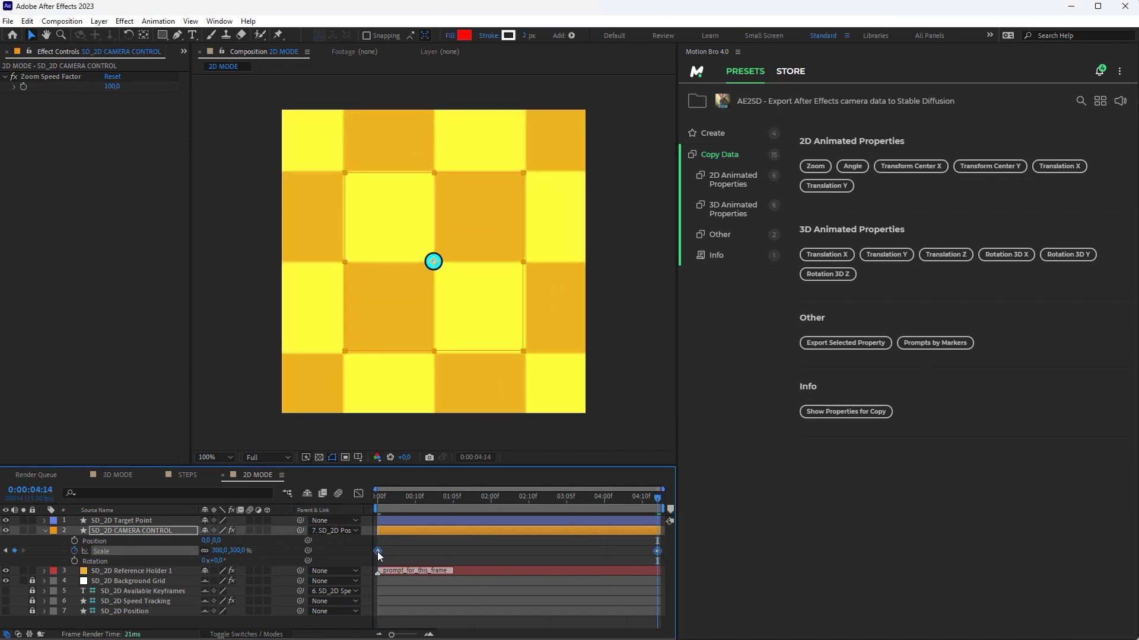
pyautogui.rightClick(377, 553)
pyautogui.moveTo(421, 539)
pyautogui.click(549, 580)
pyautogui.click(358, 493)
pyautogui.moveTo(471, 604); pyautogui.dragTo(534, 596)
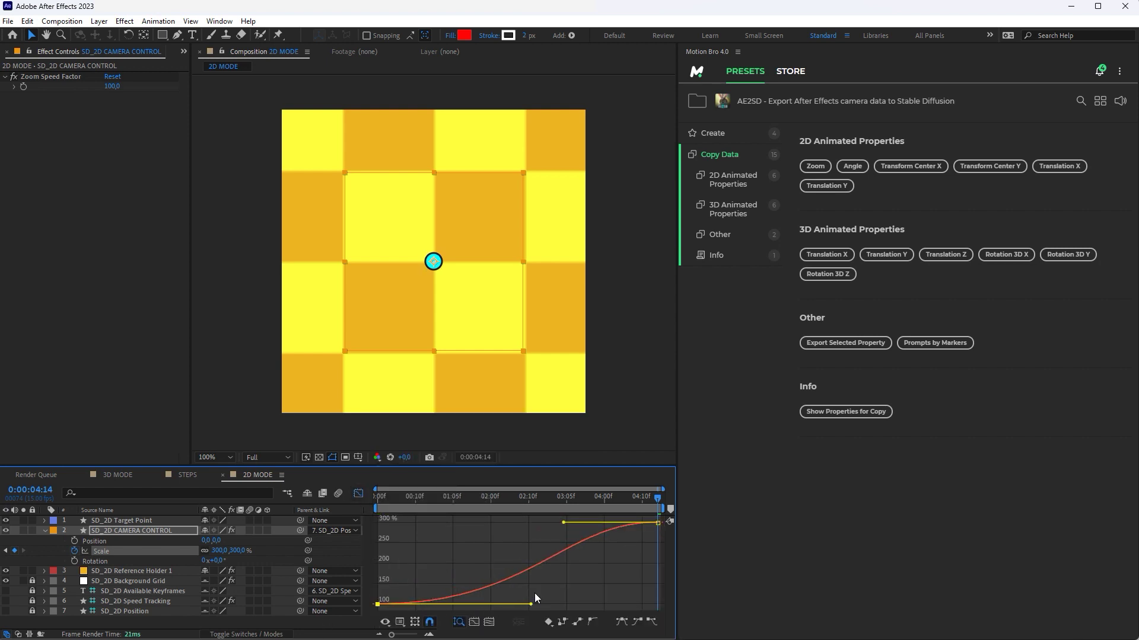
pyautogui.moveTo(563, 523); pyautogui.dragTo(471, 522)
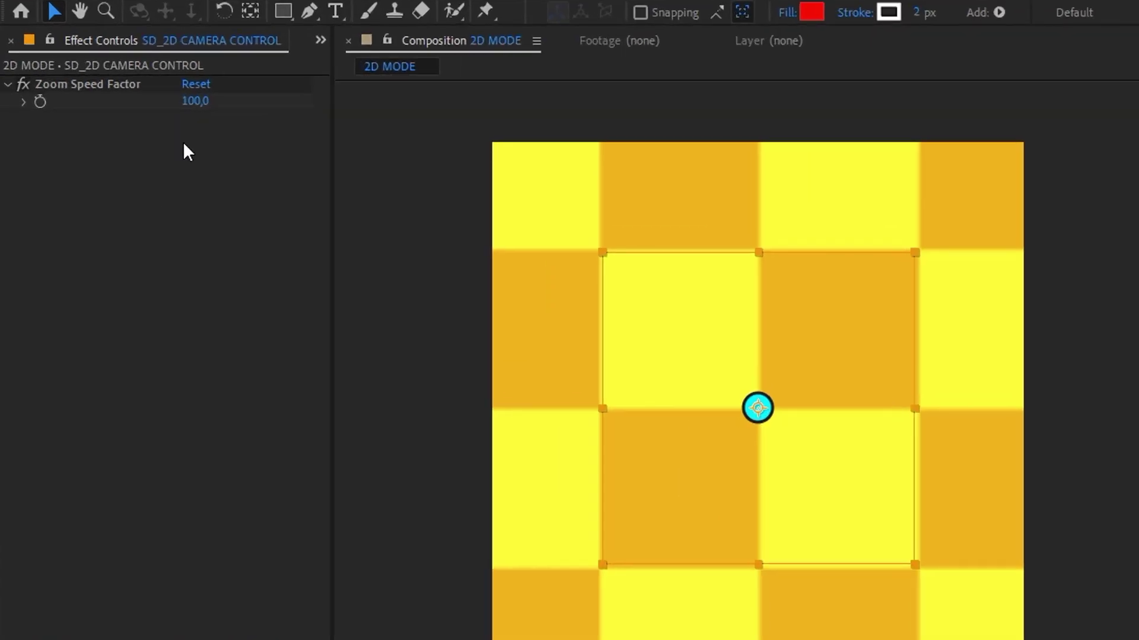
# - Set Zoom Speed Factor to 2000 and copy the regenerated Zoom schedule
pyautogui.click(195, 101)
pyautogui.write('2')
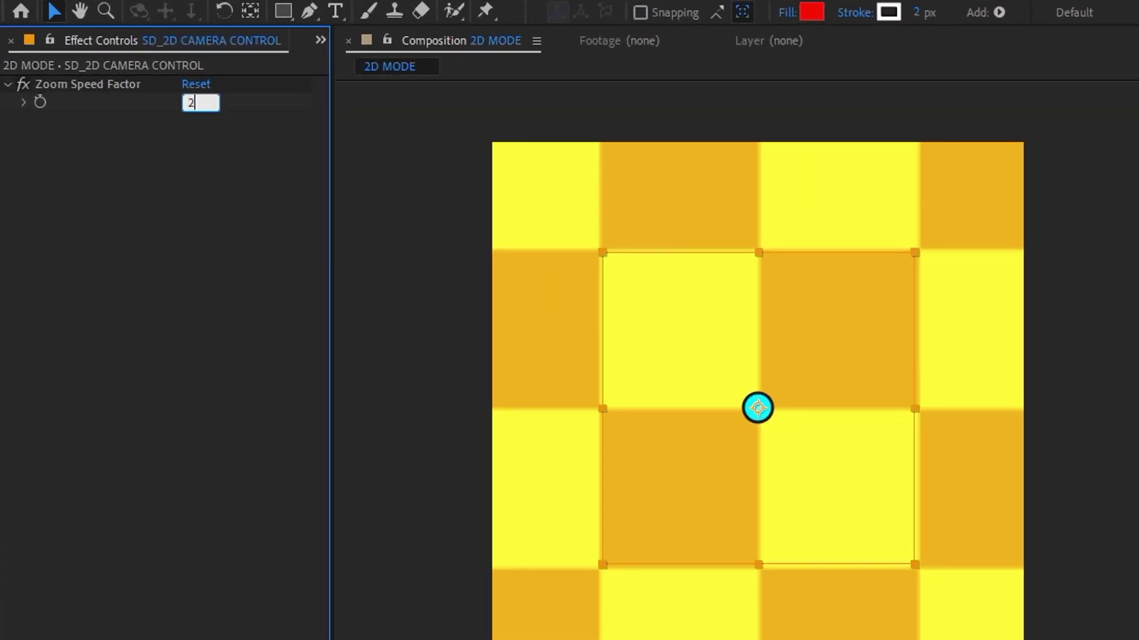
pyautogui.press('Return')
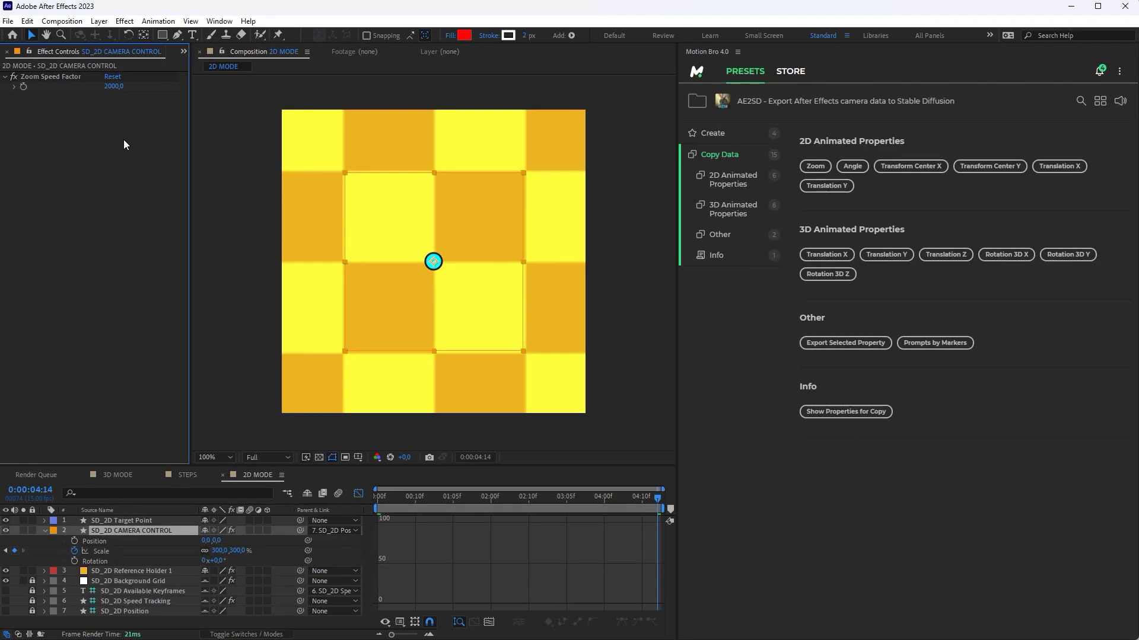
pyautogui.click(814, 166)
pyautogui.hotkey('ctrl', 'c')
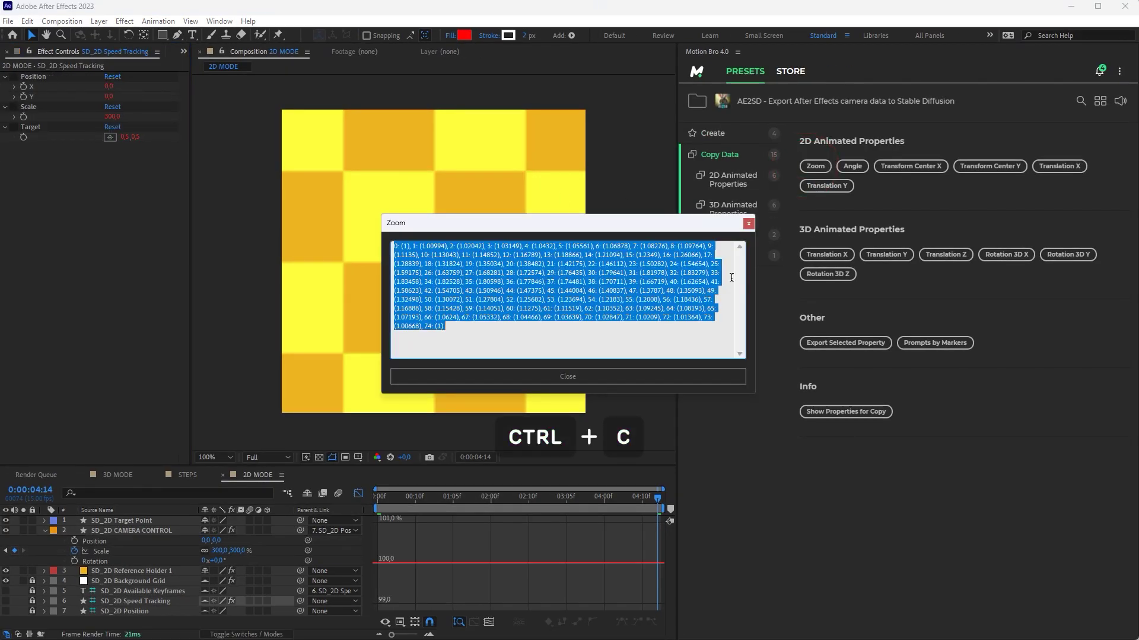
# - Replace the sine formula in Deforum's Zoom field with the pasted schedule and start generating
pyautogui.click(673, 373)
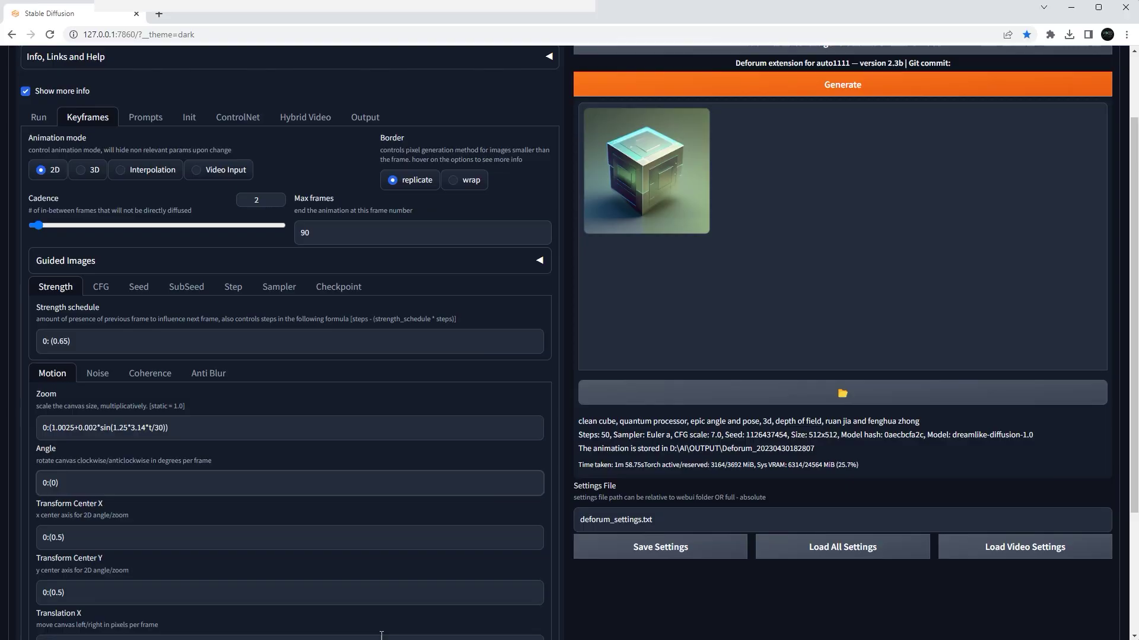
pyautogui.moveTo(170, 428); pyautogui.dragTo(13, 440)
pyautogui.hotkey('ctrl', 'v')
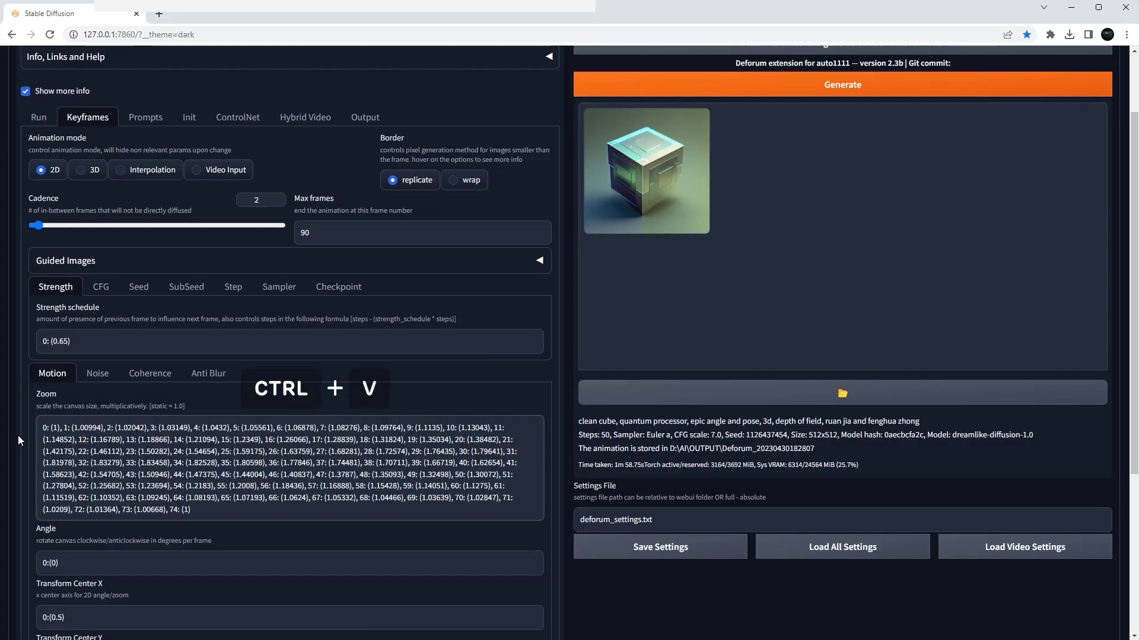
pyautogui.click(854, 86)
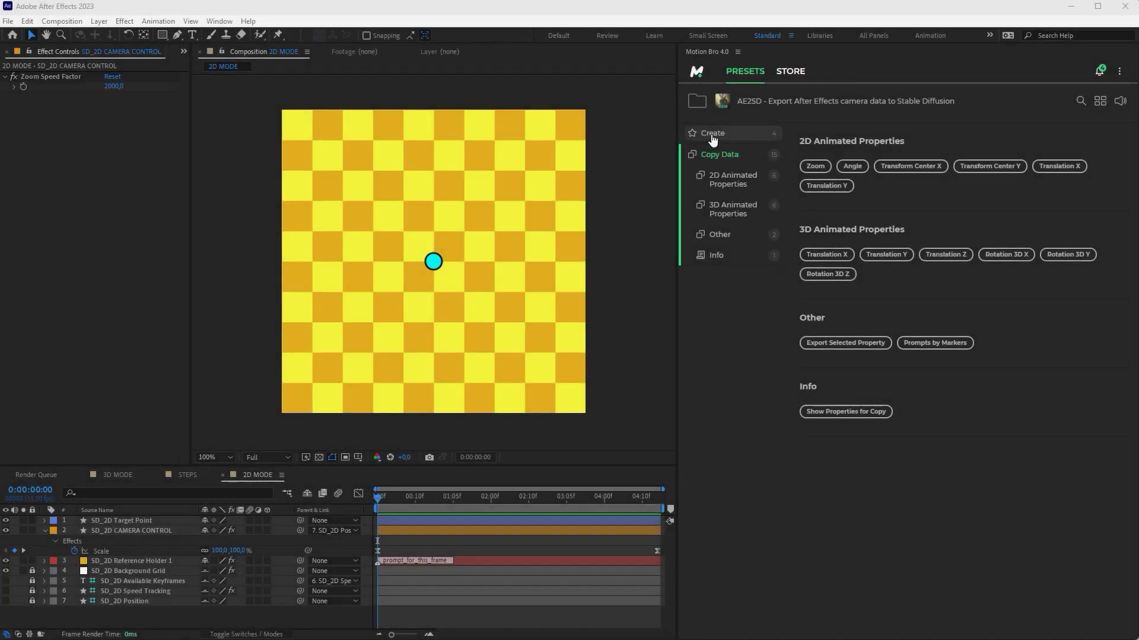
# - Add Motion Bro camera shake to the camera control and reveal Position and Rotation Shake settings
pyautogui.click(712, 134)
pyautogui.click(838, 356)
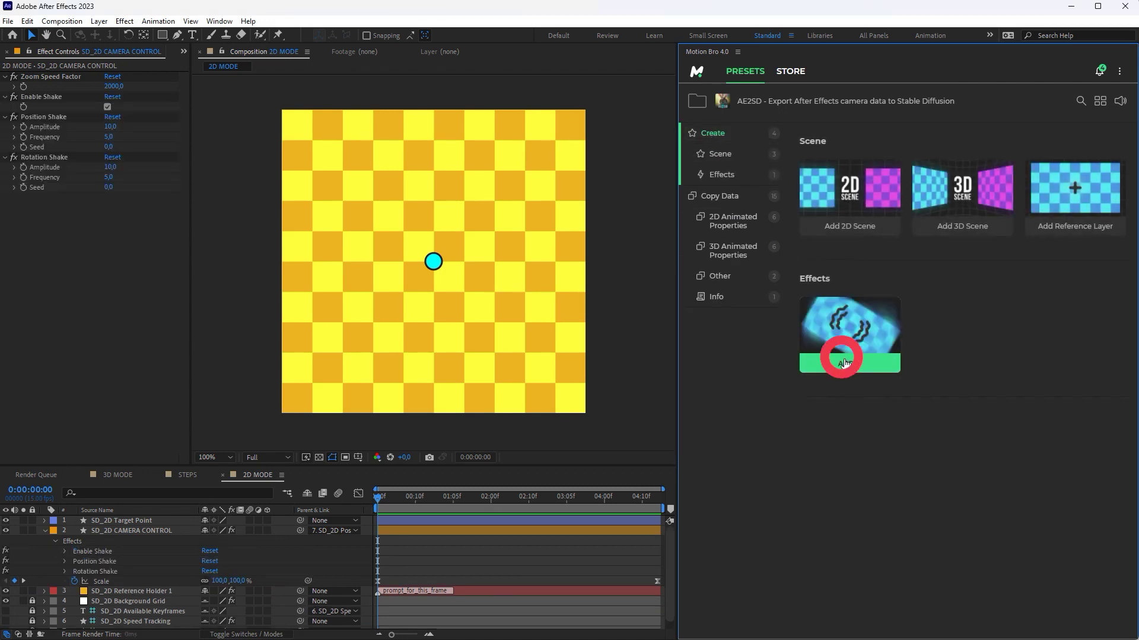
pyautogui.click(64, 572)
pyautogui.click(66, 561)
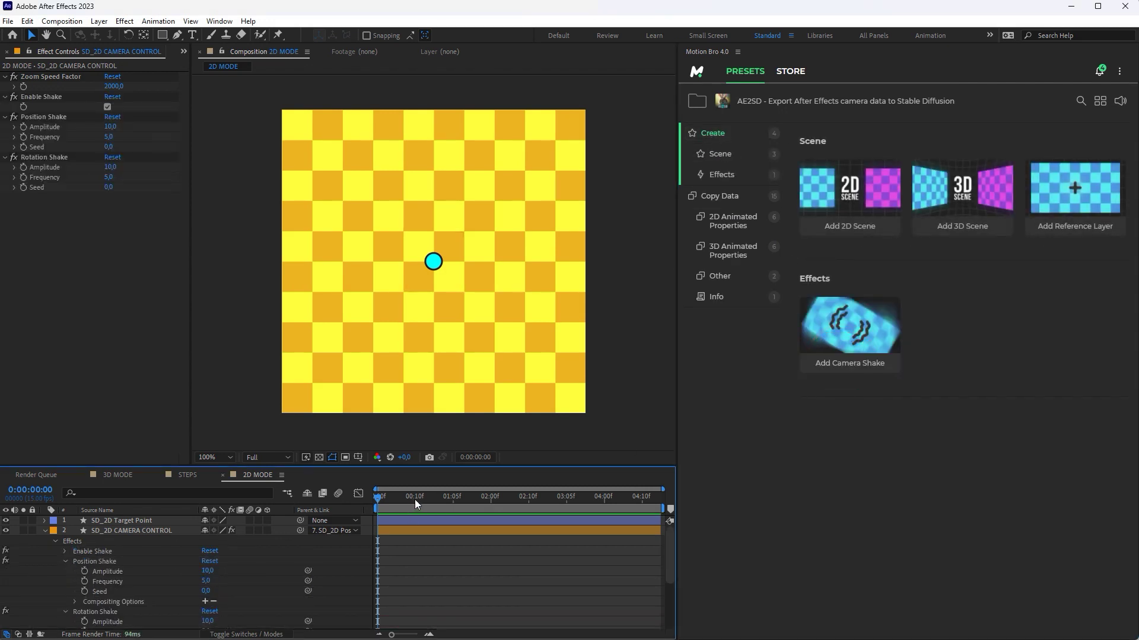
# - Keyframe both Position and Rotation Shake Amplitudes at 0 on frame 0:00:00:11
pyautogui.click(417, 500)
pyautogui.click(85, 571)
pyautogui.click(207, 571)
pyautogui.write('0')
pyautogui.click(85, 621)
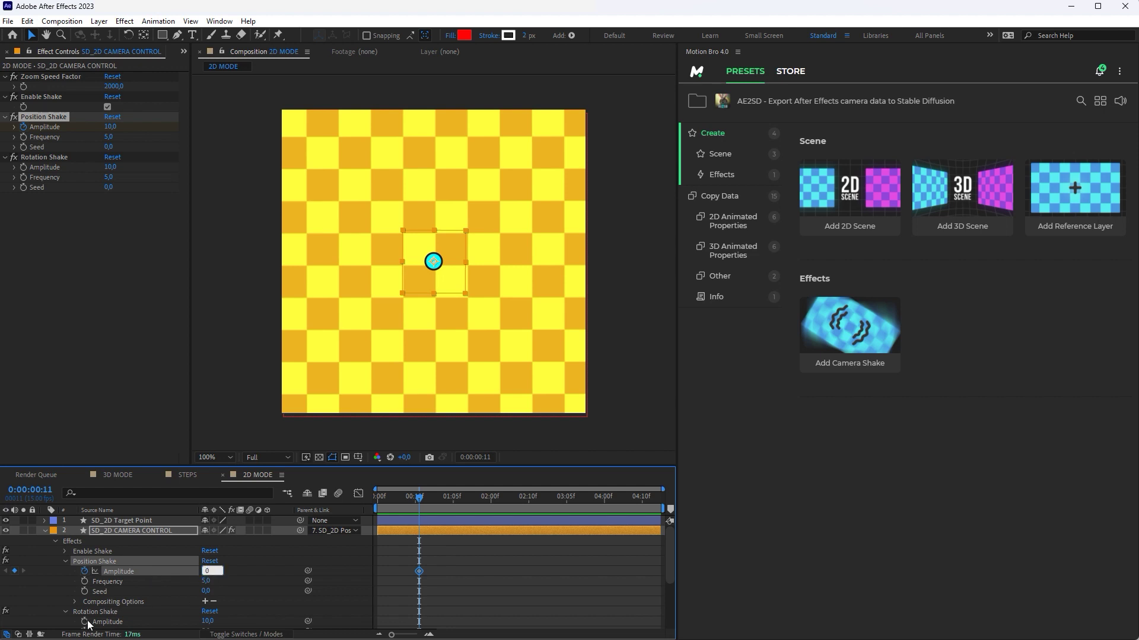
pyautogui.click(207, 621)
pyautogui.write('0')
pyautogui.click(433, 513)
# - At 0:00:02:08, set both Position and Rotation Shake Amplitudes to 50
pyautogui.moveTo(510, 503); pyautogui.dragTo(520, 505)
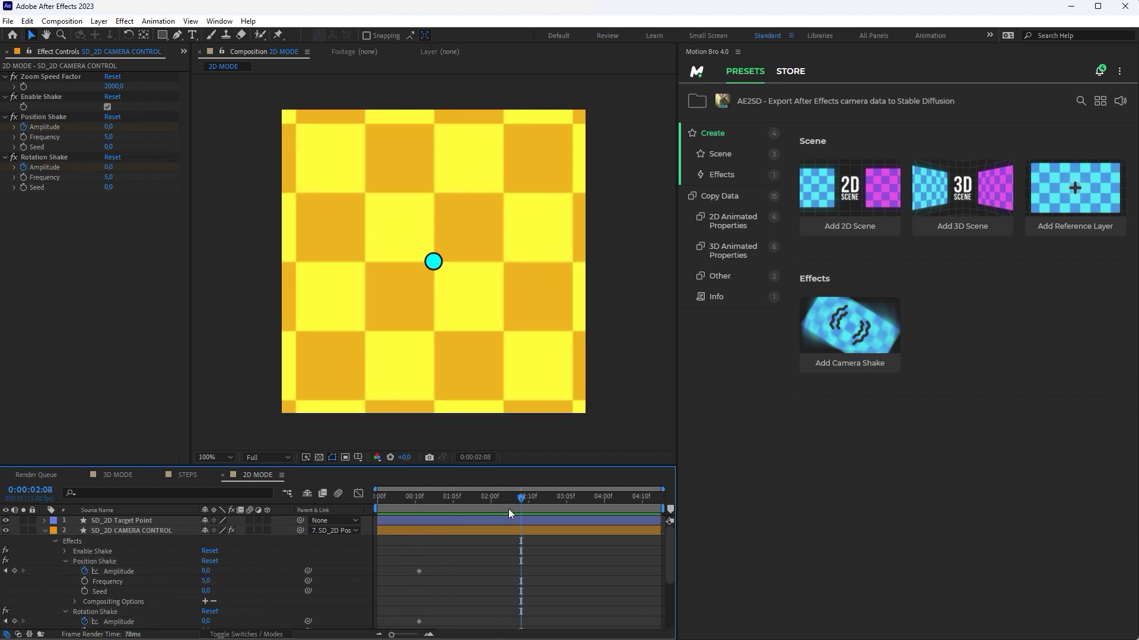
pyautogui.click(207, 571)
pyautogui.write('50')
pyautogui.press('Return')
pyautogui.click(204, 621)
pyautogui.write('50')
pyautogui.press('Return')
# - At 0:00:04:06, return both shake amplitudes to 0
pyautogui.moveTo(617, 505); pyautogui.dragTo(626, 506)
pyautogui.click(207, 571)
pyautogui.write('0')
pyautogui.press('Return')
pyautogui.click(205, 621)
pyautogui.write('0')
pyautogui.press('Return')
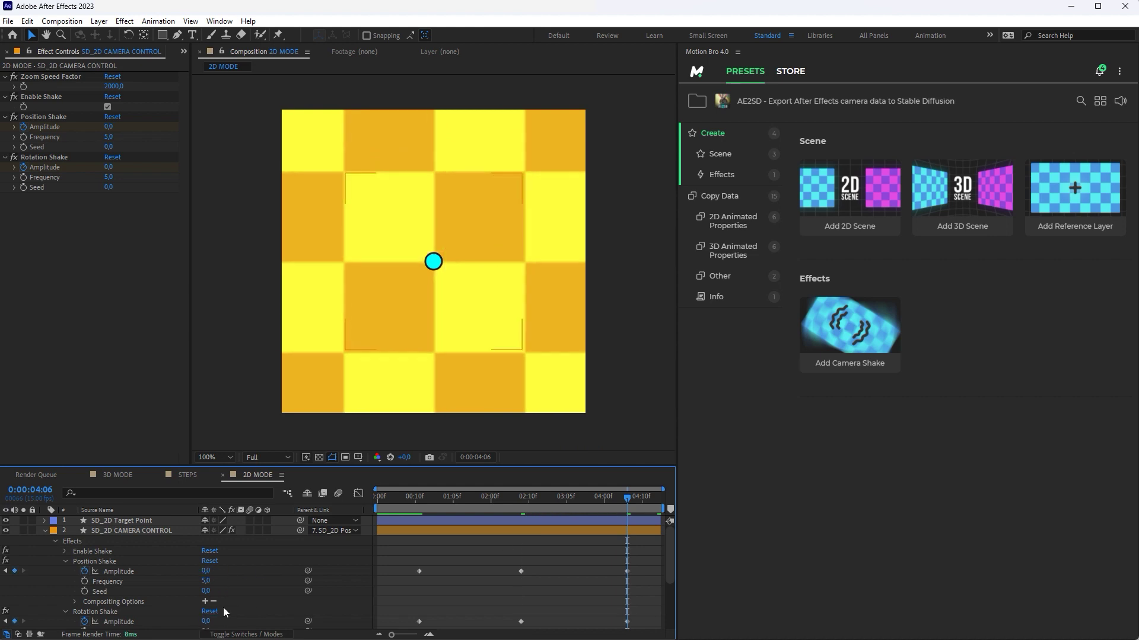
# - Easy Ease all amplitude keyframes in the Graph Editor, lengthen the first and last eases, then preview
pyautogui.click(118, 571)
pyautogui.keyDown('shift'); pyautogui.click(118, 622); pyautogui.keyUp('shift')
pyautogui.hotkey('shift', 'F3')
pyautogui.moveTo(394, 521); pyautogui.dragTo(641, 607)
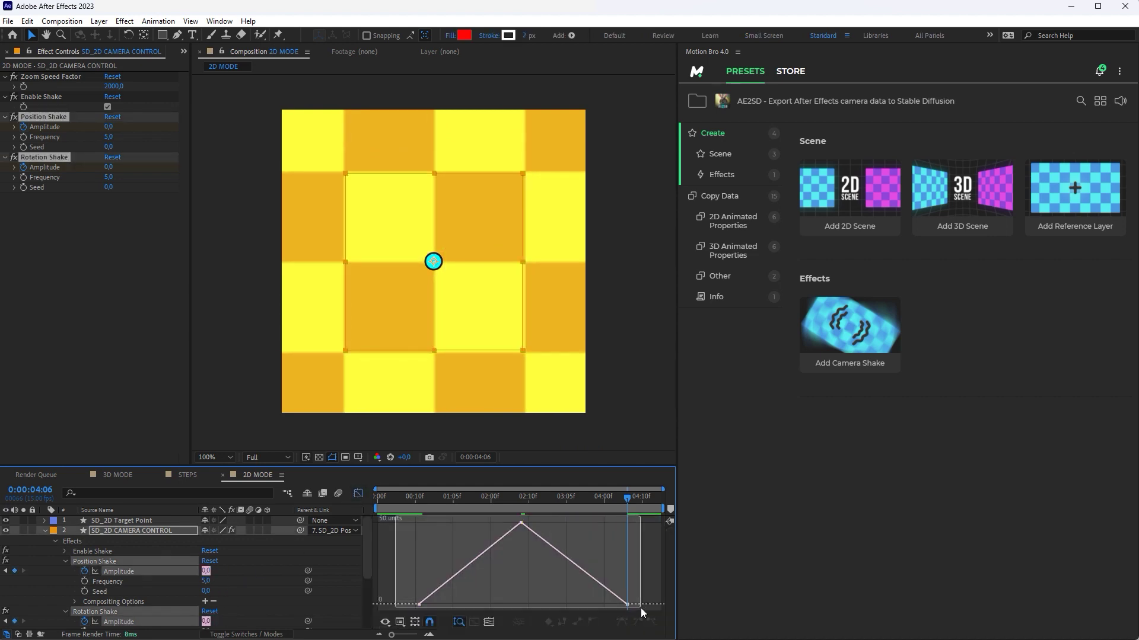
pyautogui.press('F9')
pyautogui.moveTo(452, 604); pyautogui.dragTo(504, 602)
pyautogui.click(628, 604)
pyautogui.moveTo(623, 605); pyautogui.dragTo(537, 605)
pyautogui.click(482, 499)
pyautogui.press('space')
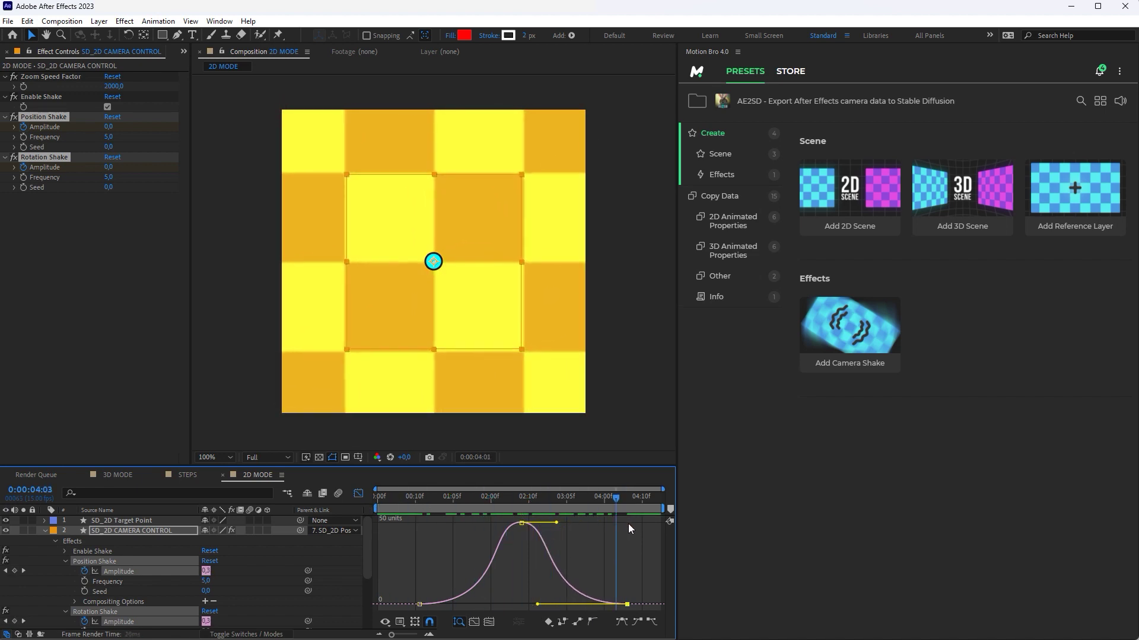
# - Keyframe SD_2D CAMERA CONTROL Rotation from 0° to -180° by 0:00:04:14 with Easy Ease
pyautogui.press('r')
pyautogui.click(127, 541)
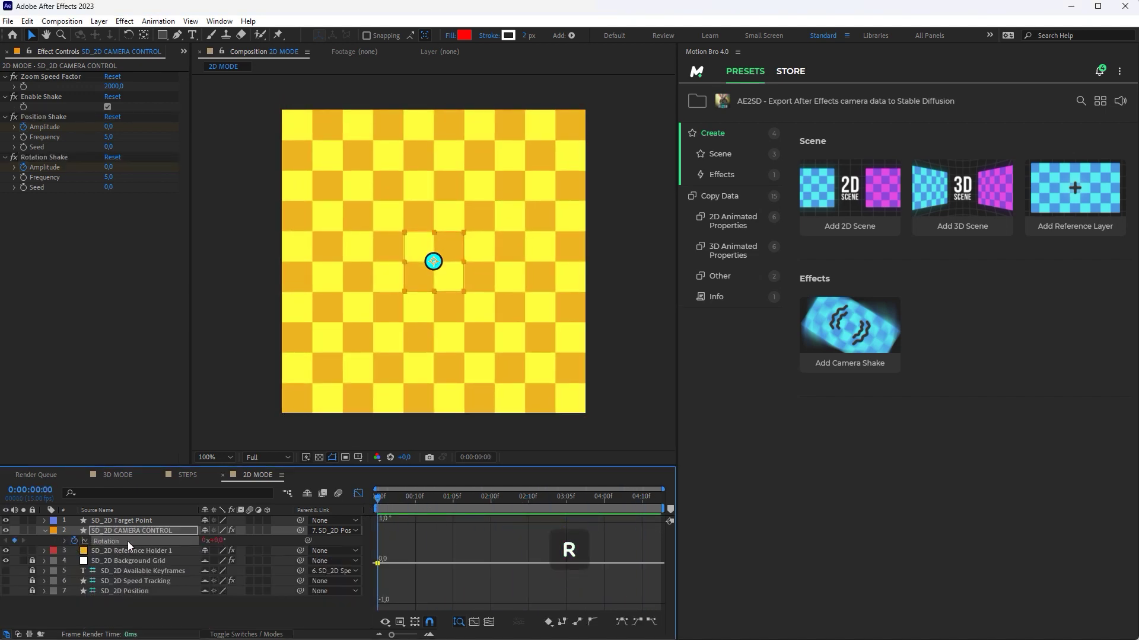
pyautogui.moveTo(216, 541); pyautogui.dragTo(206, 541)
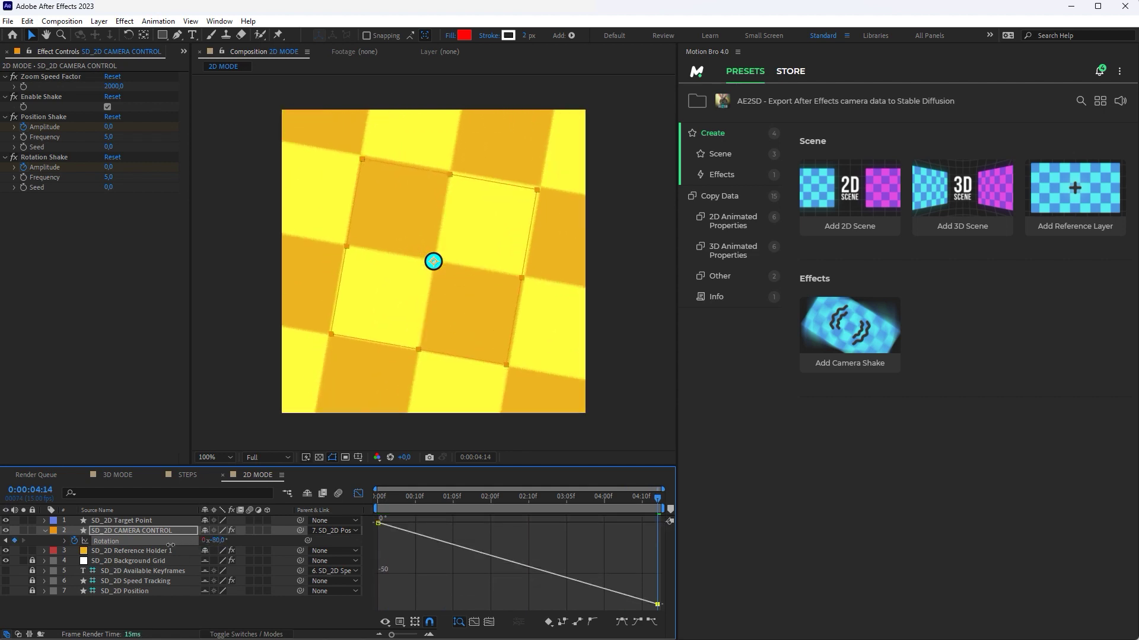
pyautogui.click(621, 621)
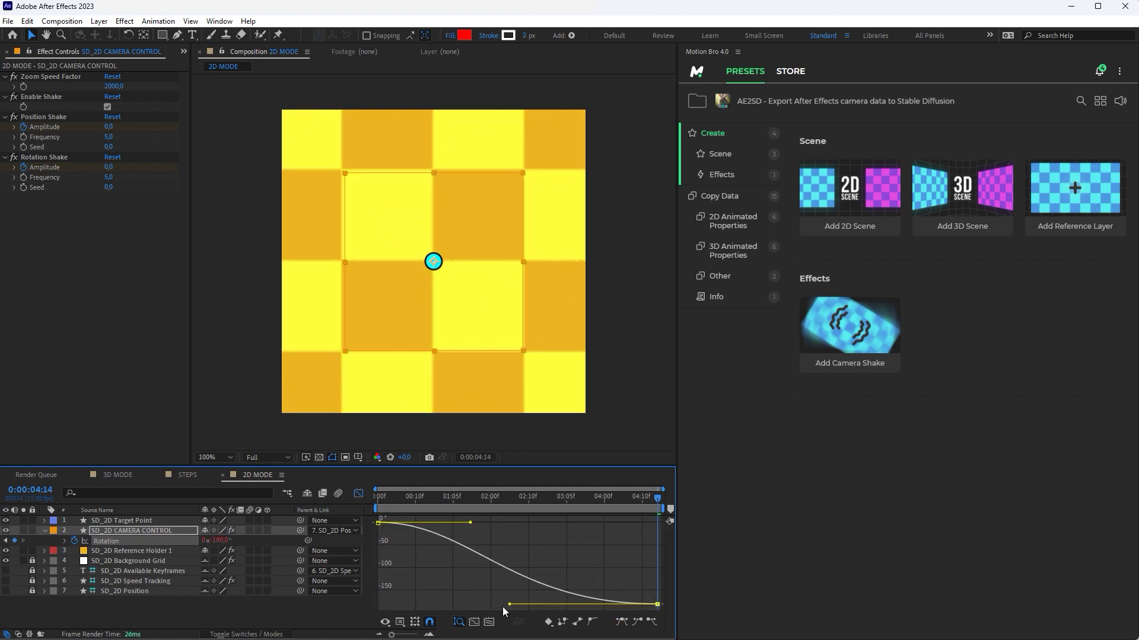